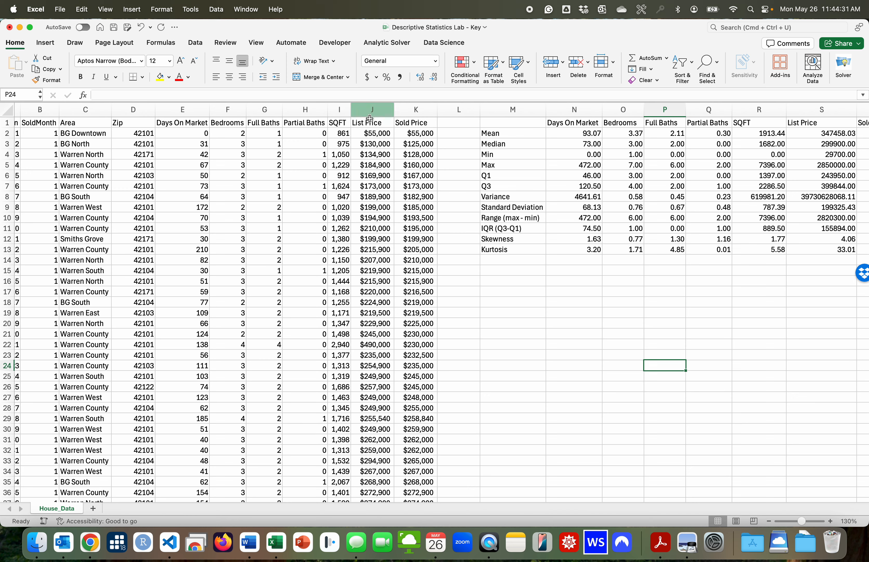
# Insert a scatter chart from the SQFT and Sold Price columns.
pyautogui.click(337, 107)
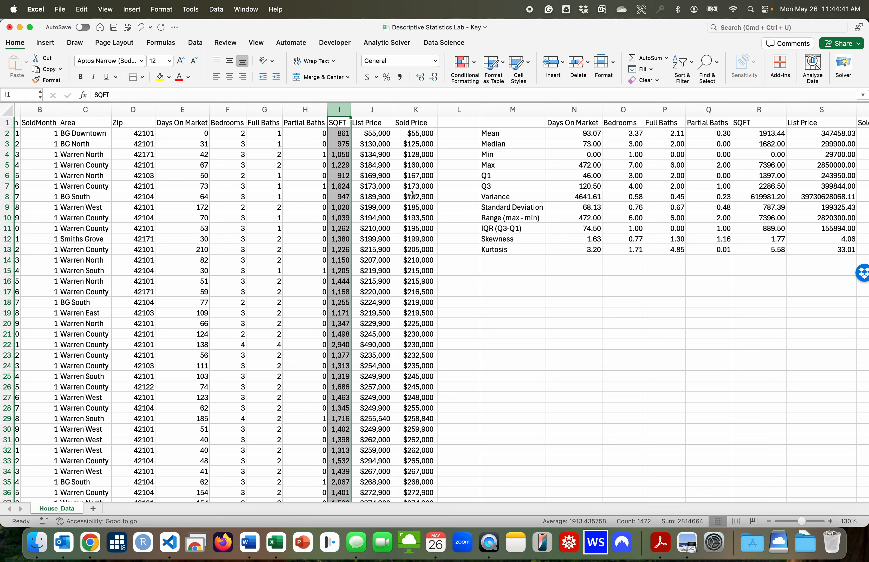
pyautogui.keyDown('super'); pyautogui.click(427, 109); pyautogui.keyUp('super')
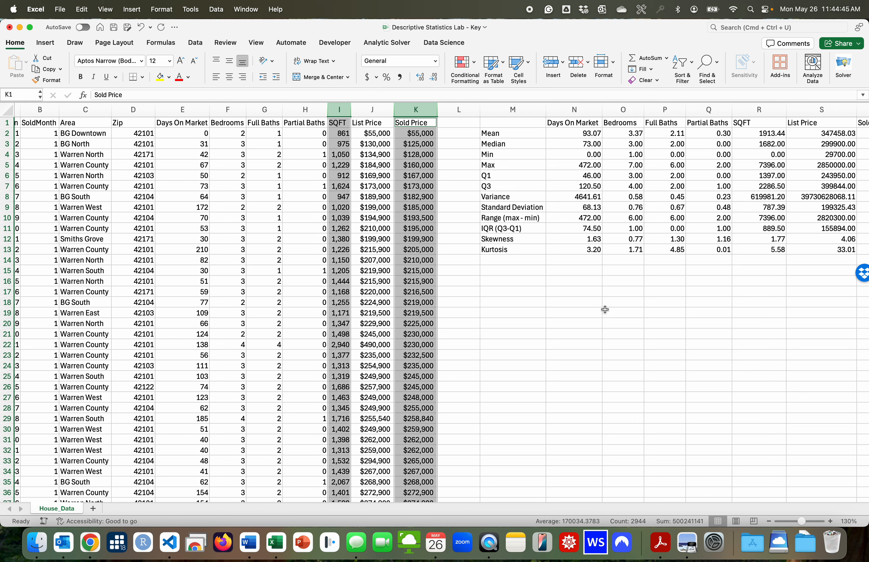
pyautogui.click(46, 43)
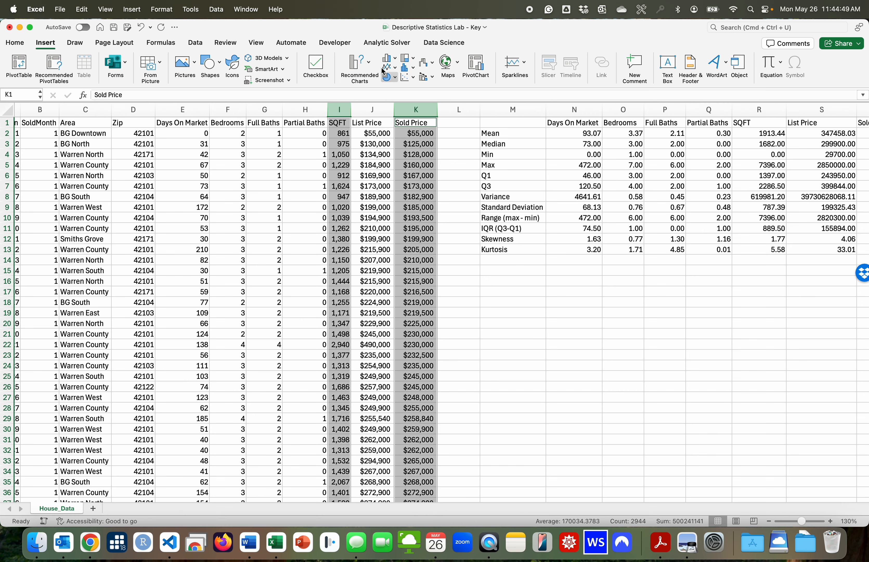
pyautogui.click(364, 69)
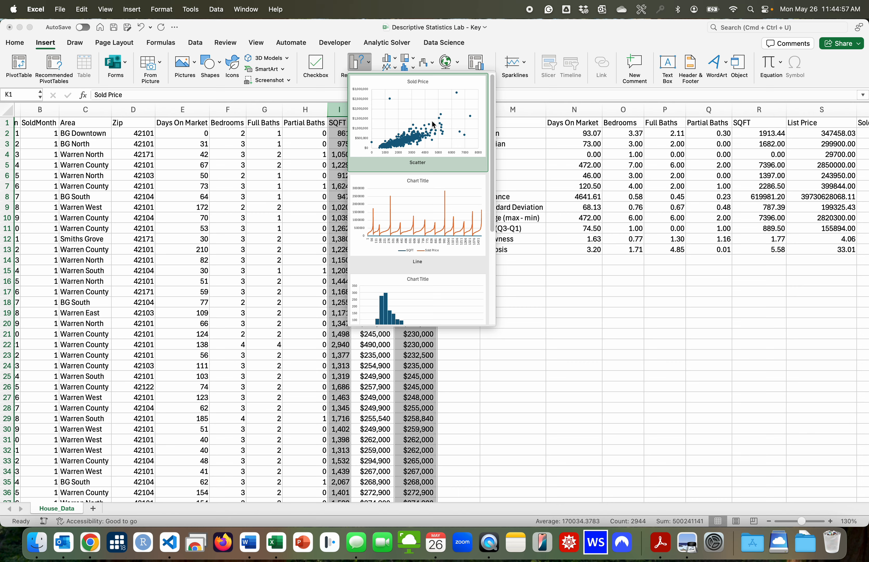
pyautogui.click(567, 10)
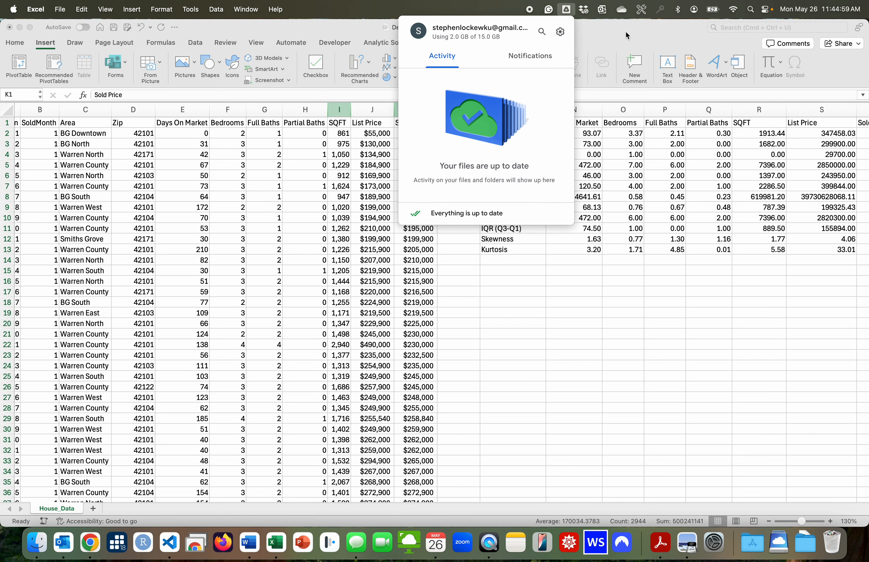
pyautogui.click(641, 42)
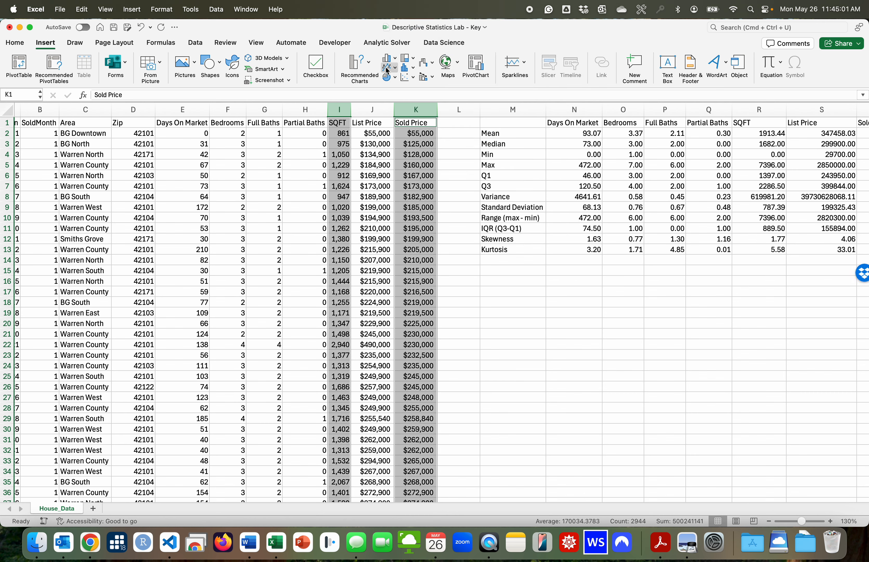
pyautogui.click(407, 78)
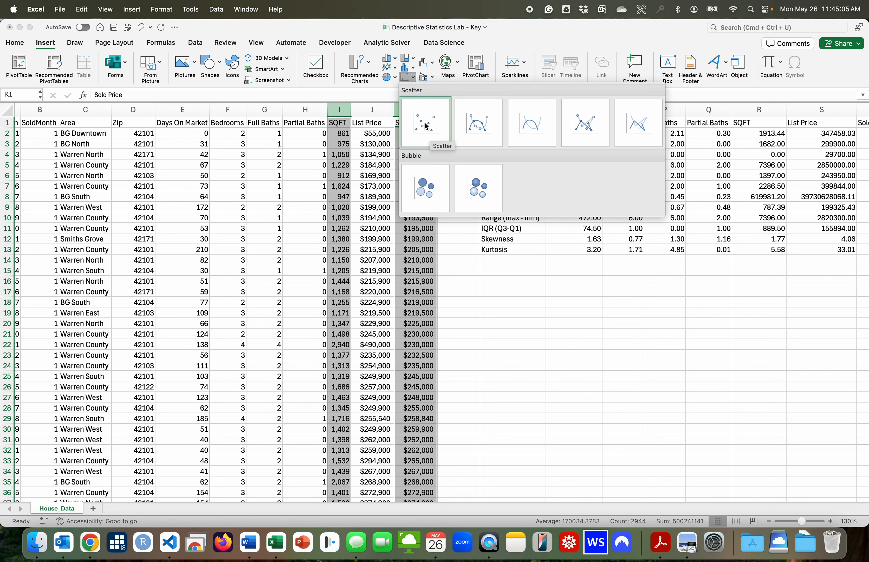
pyautogui.click(371, 75)
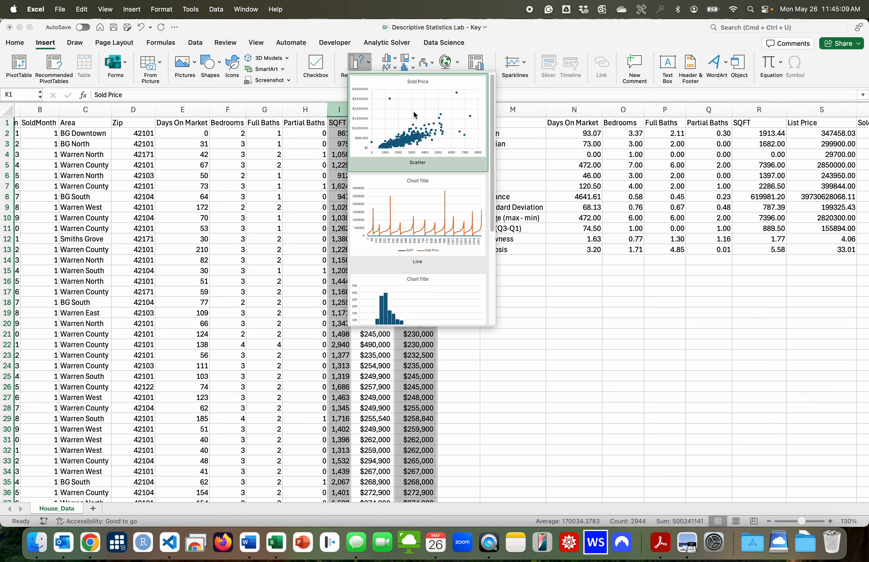
pyautogui.scroll(-1, 415, 115)
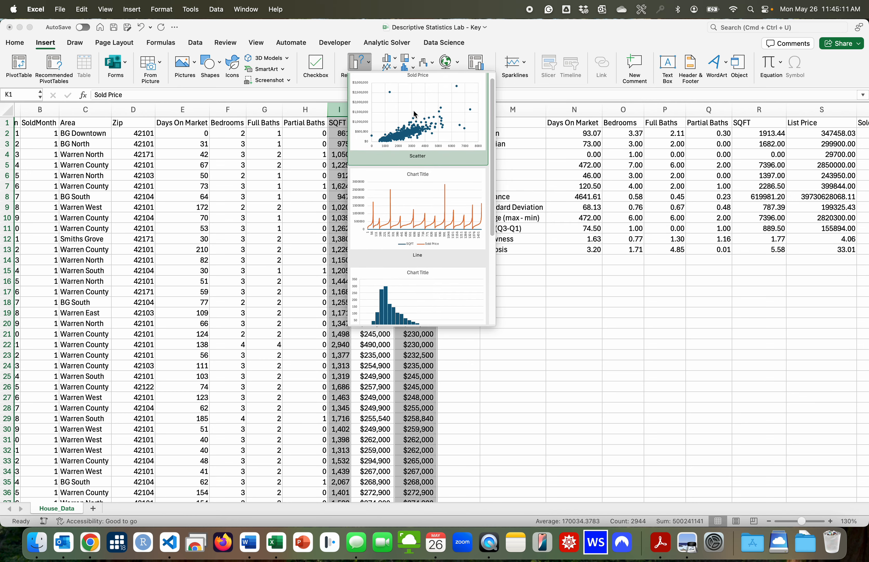
pyautogui.scroll(1, 415, 115)
pyautogui.click(415, 115)
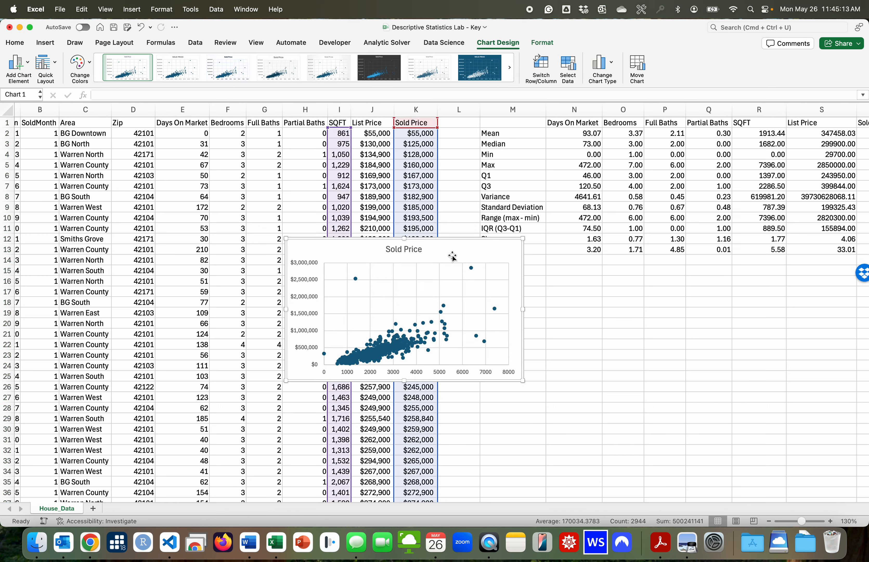
# Move the scatter chart into the empty area below the summary statistics table.
pyautogui.moveTo(453, 257); pyautogui.dragTo(646, 282)
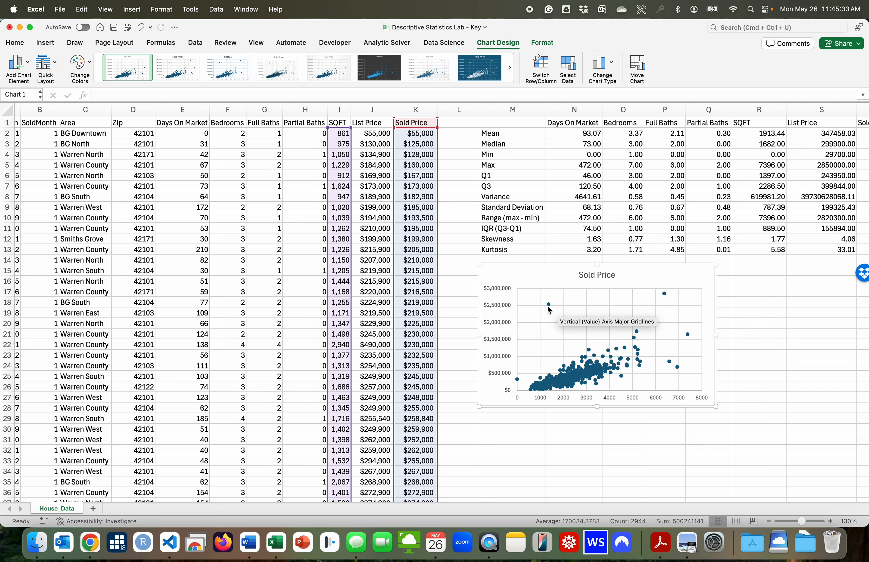
pyautogui.moveTo(549, 305)
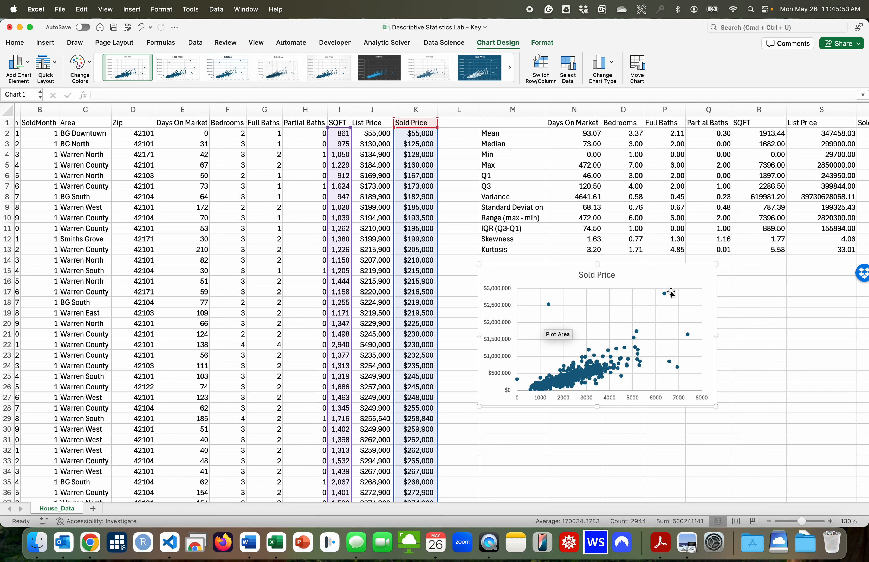
pyautogui.moveTo(666, 294)
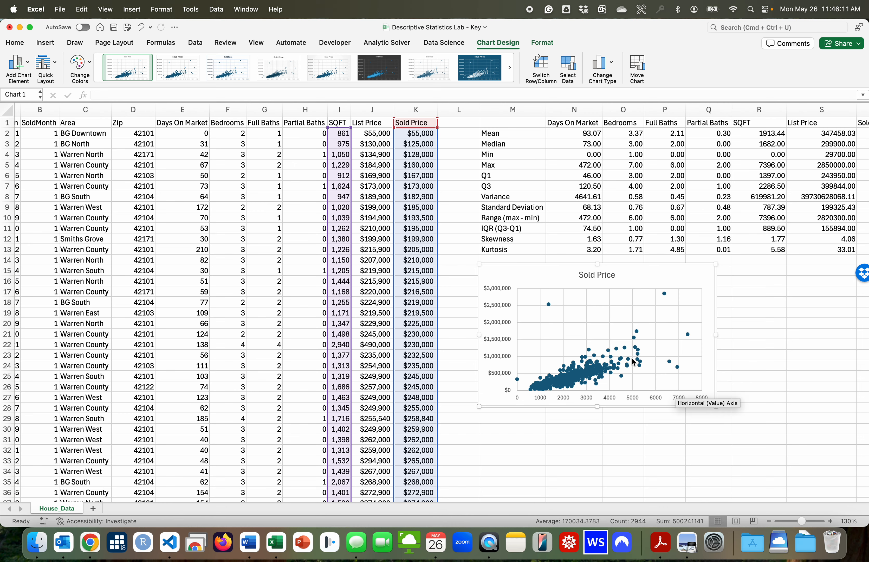
pyautogui.moveTo(632, 359)
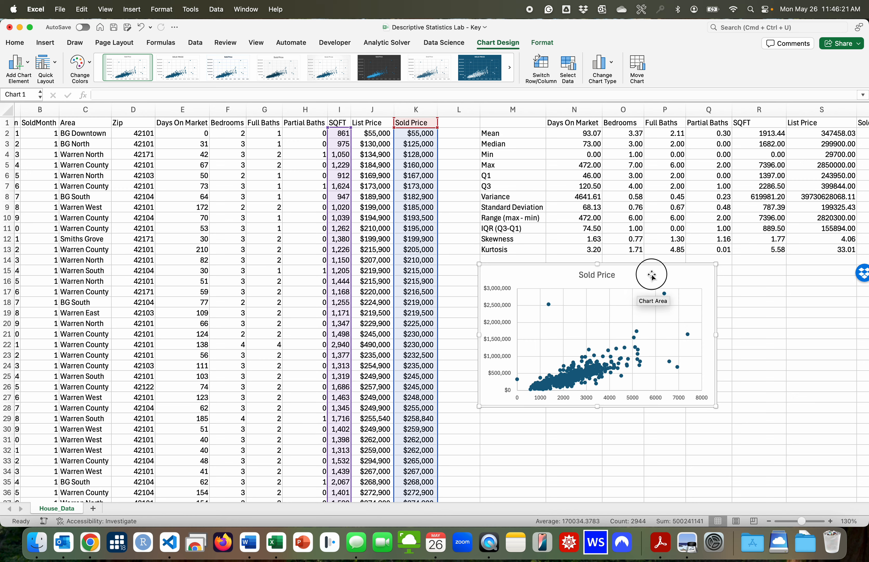
pyautogui.moveTo(652, 277); pyautogui.dragTo(638, 279)
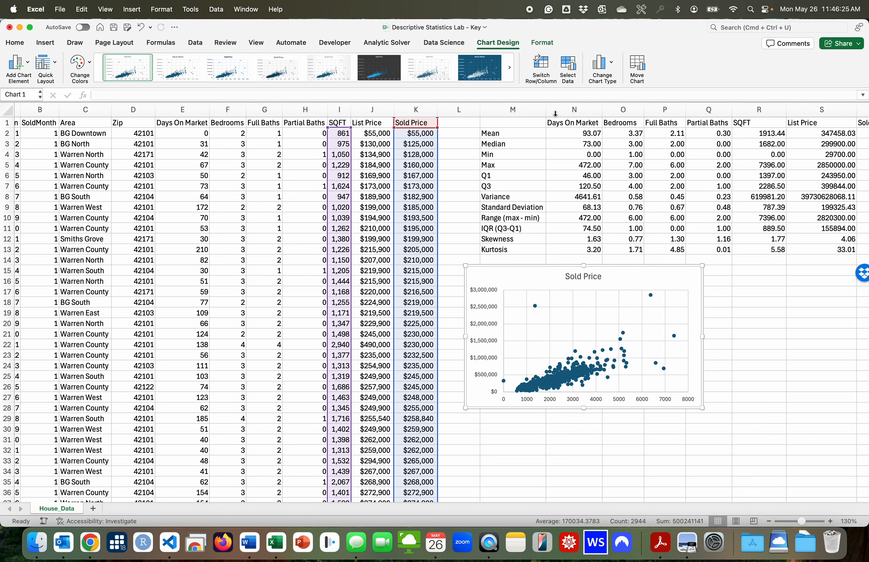
# Add a primary horizontal axis title to the scatter chart and remove it again.
pyautogui.click(502, 42)
pyautogui.click(502, 42)
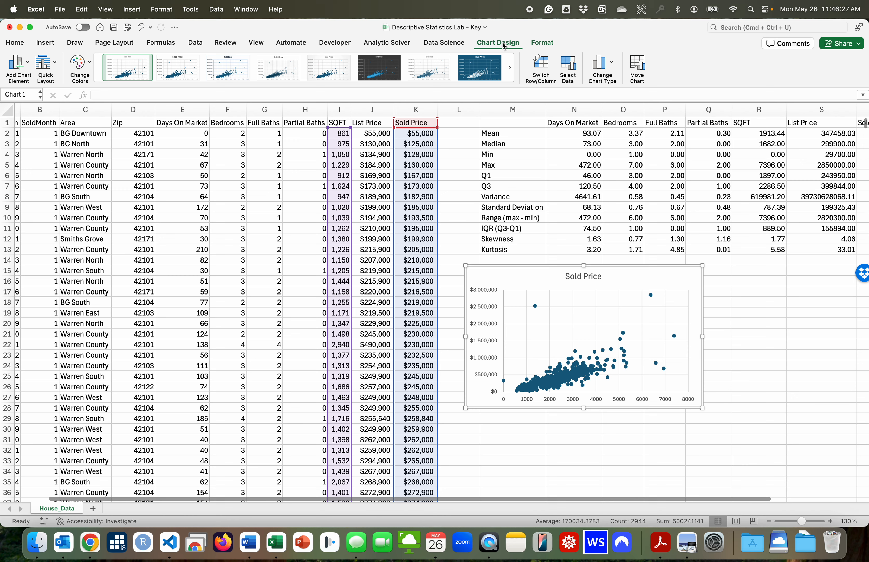
pyautogui.click(19, 66)
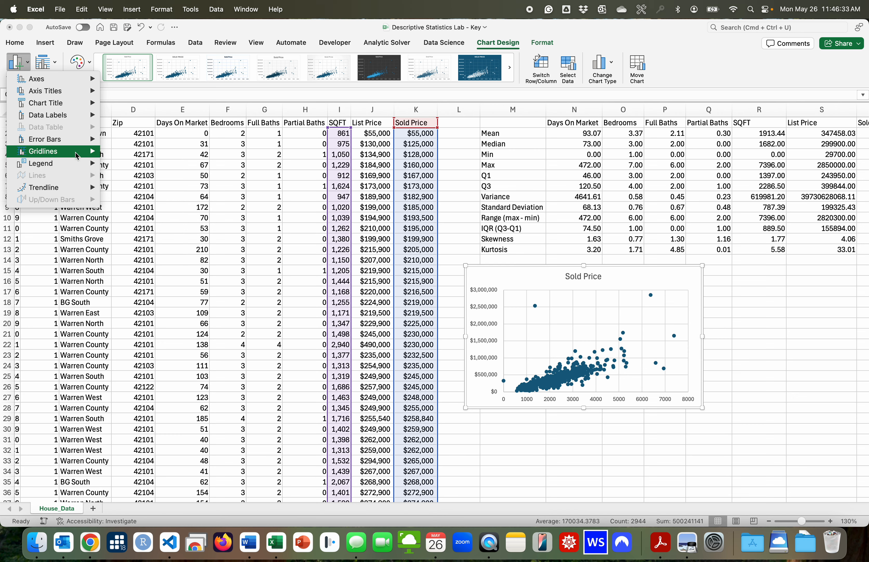
pyautogui.moveTo(71, 120)
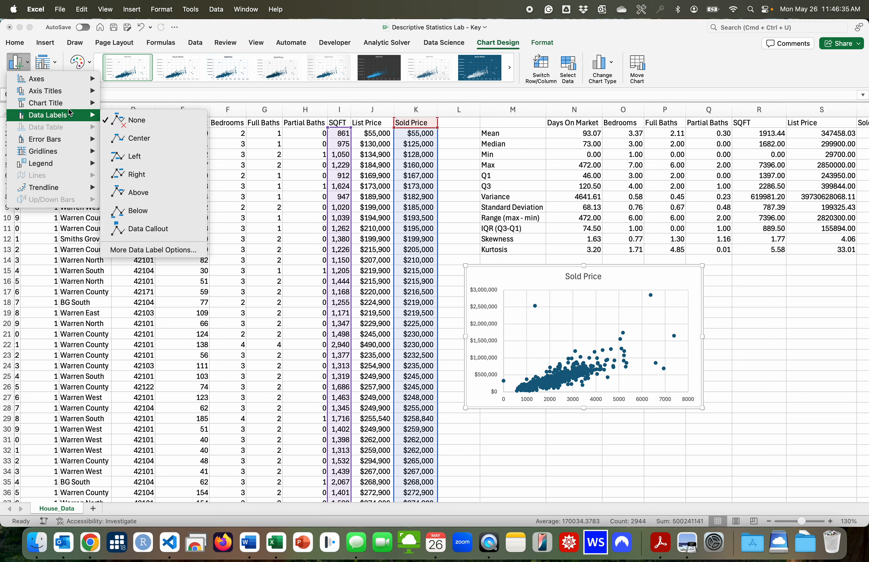
pyautogui.moveTo(61, 94)
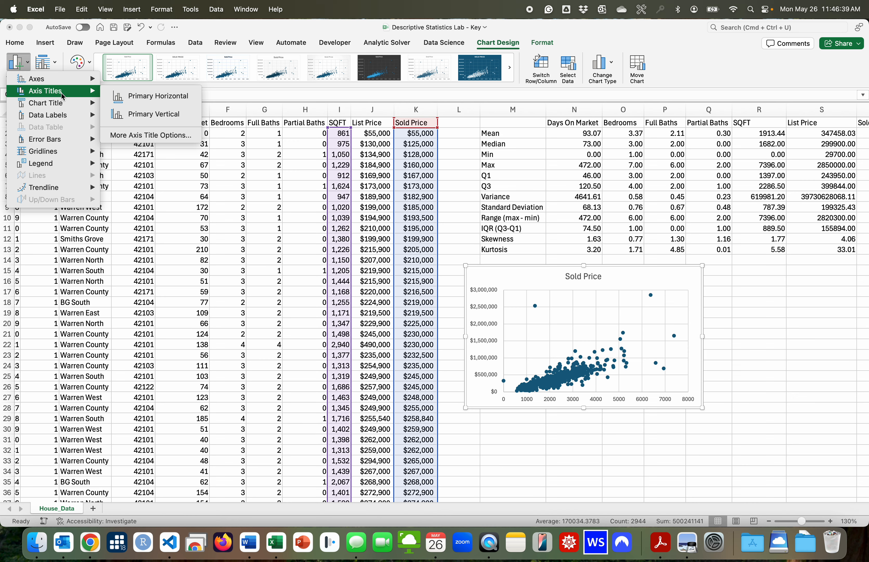
pyautogui.click(150, 97)
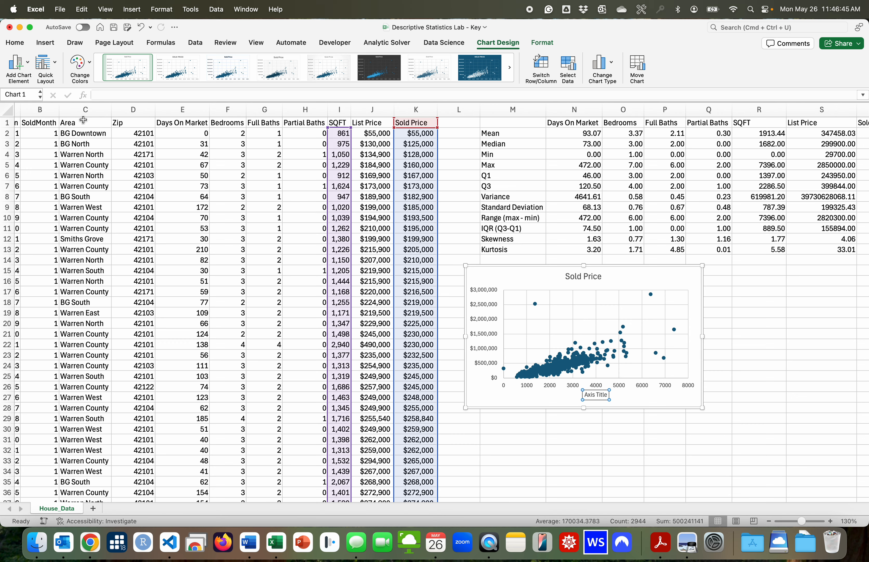
pyautogui.click(16, 64)
pyautogui.moveTo(98, 96)
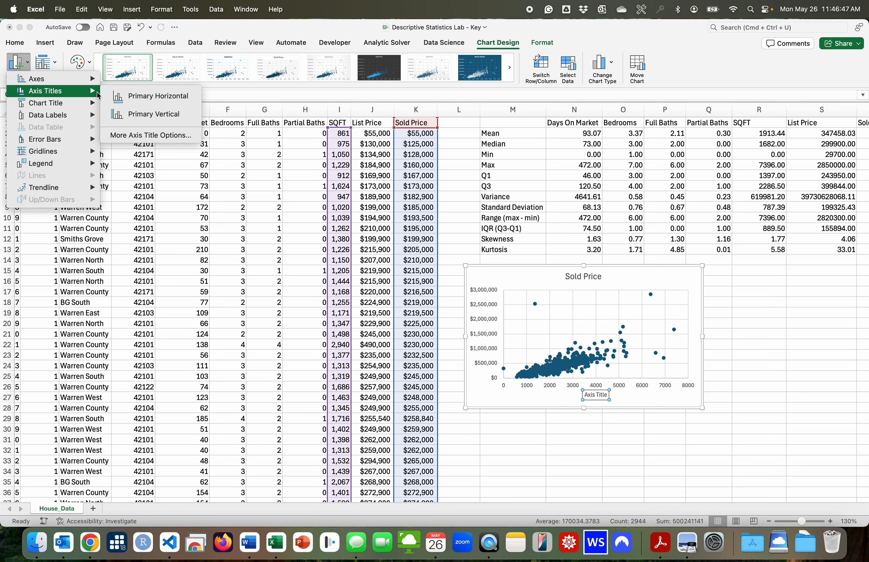
pyautogui.click(147, 96)
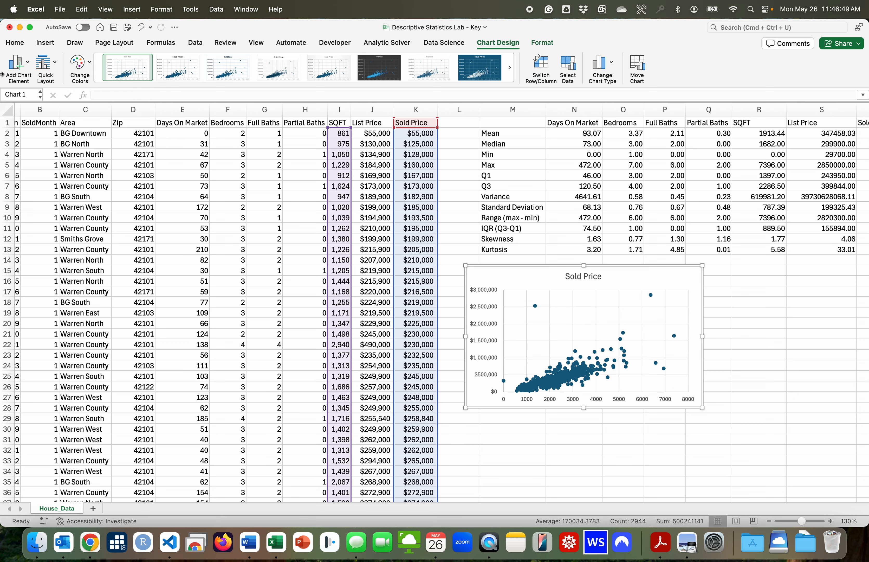
# Delete the scatter chart from the House_Data sheet.
pyautogui.click(16, 63)
pyautogui.moveTo(36, 86)
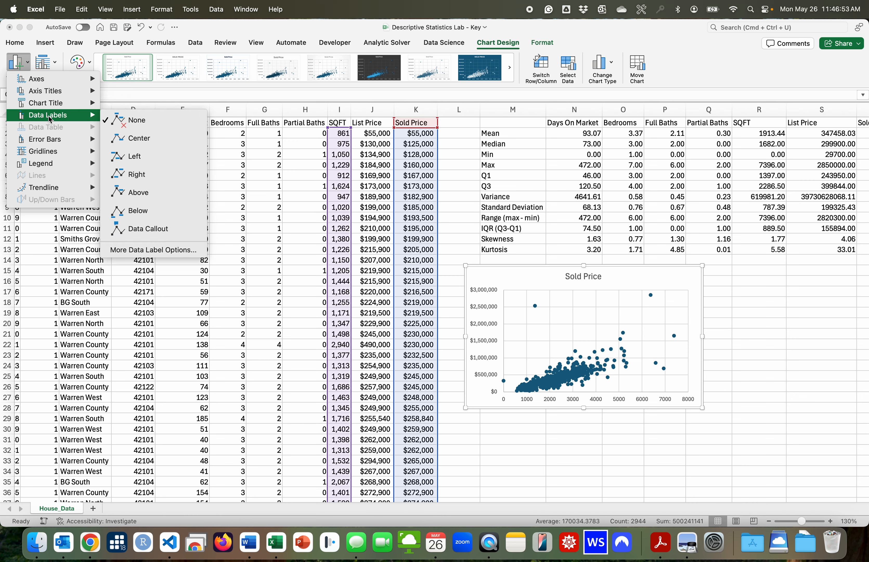
pyautogui.moveTo(54, 164)
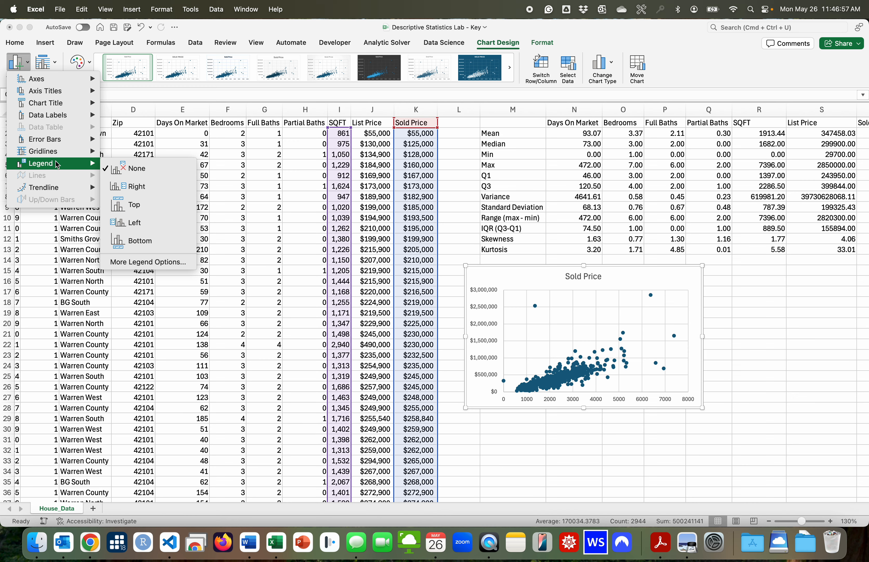
pyautogui.click(674, 277)
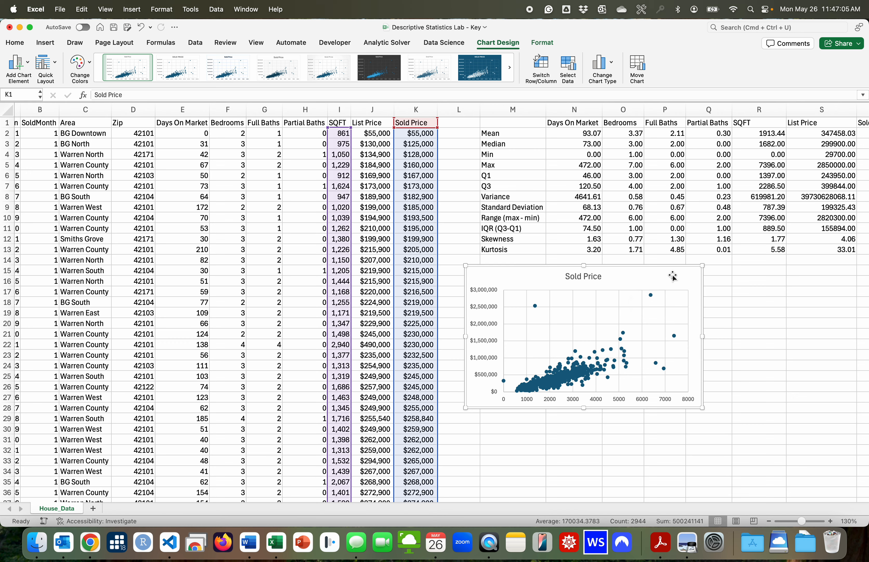
pyautogui.press('BackSpace')
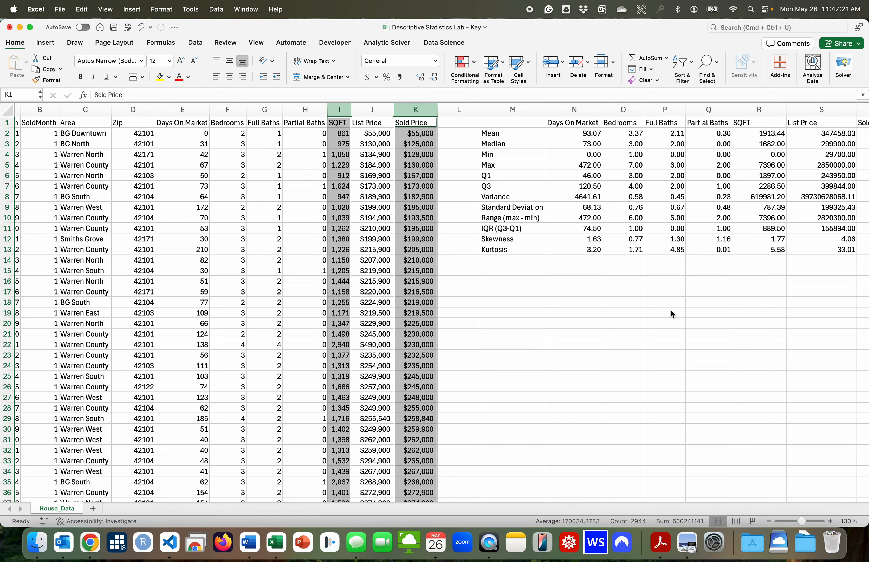
# Examine the Sold Price statistics from Mean to Kurtosis in the summary table.
pyautogui.hscroll(5, 670, 309)
pyautogui.click(767, 146)
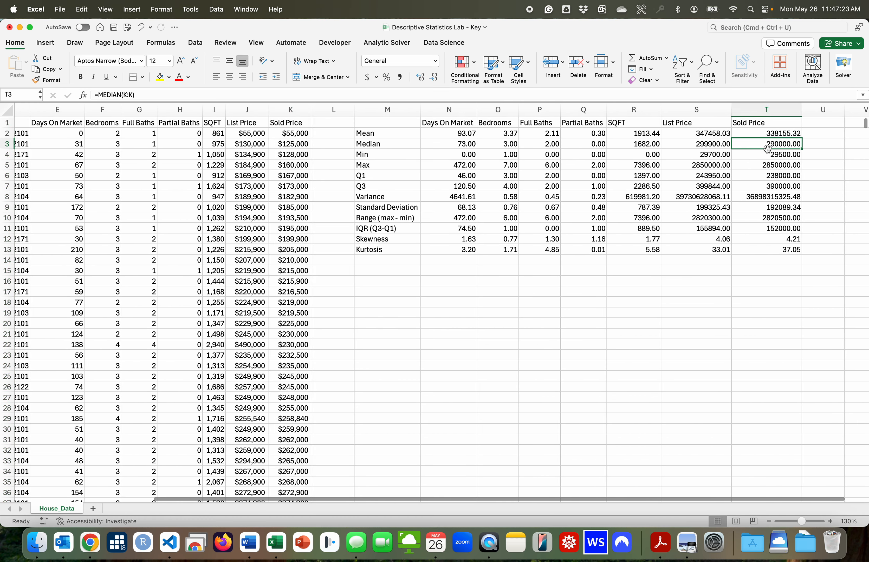
pyautogui.moveTo(767, 134); pyautogui.dragTo(784, 247)
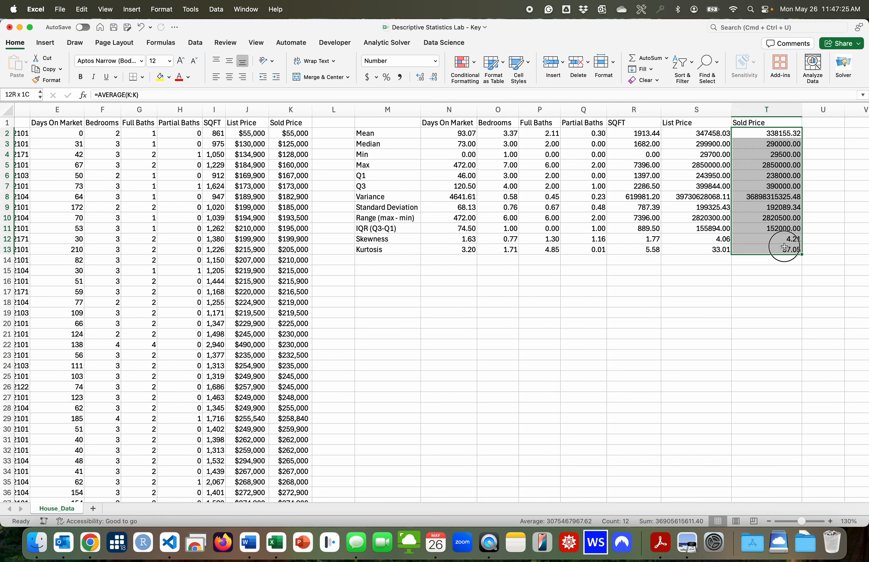
pyautogui.click(764, 134)
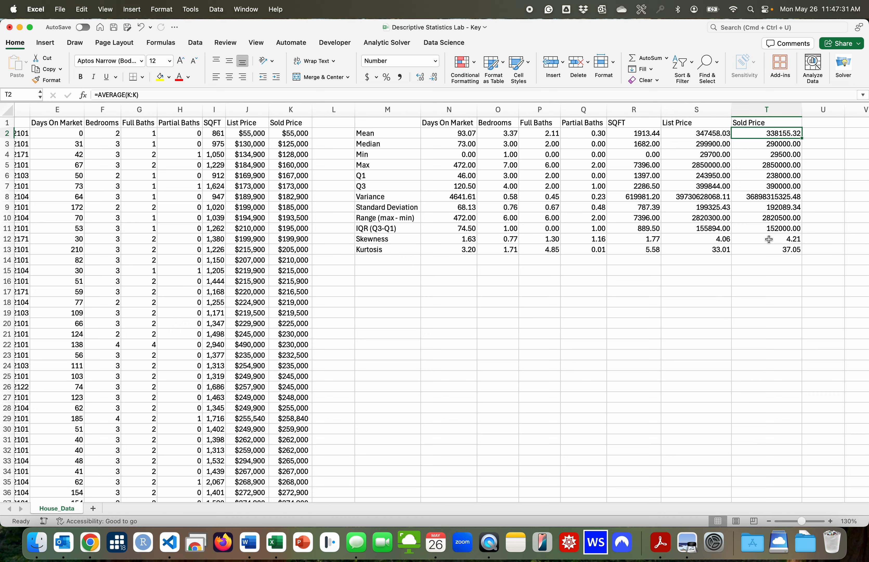
# Insert a histogram of the Sold Price column from the recommended charts.
pyautogui.hscroll(-3, 354, 219)
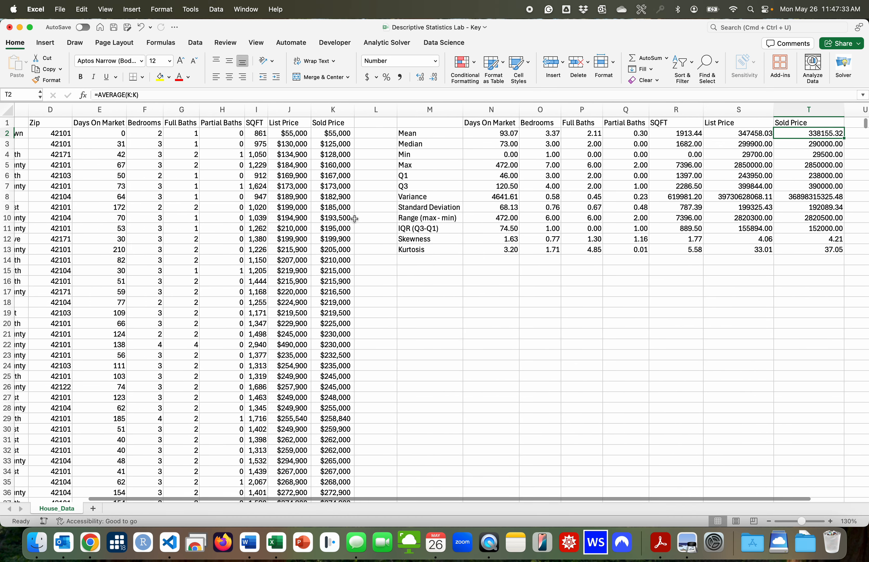
pyautogui.hscroll(-3, 355, 219)
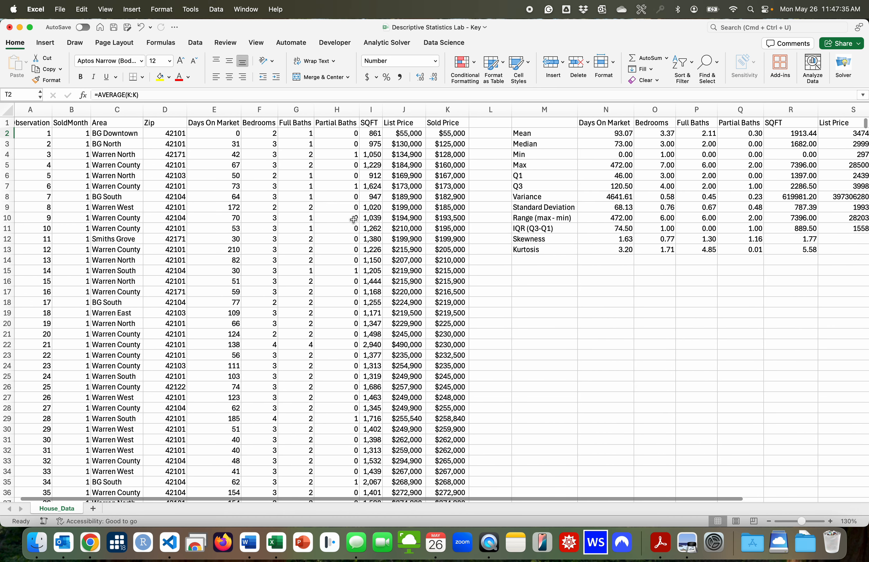
pyautogui.click(449, 111)
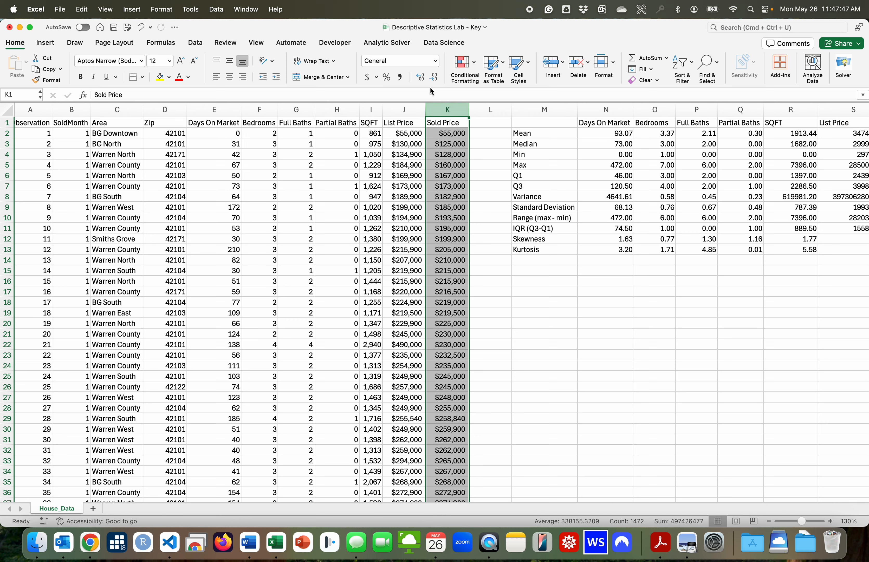
pyautogui.click(46, 43)
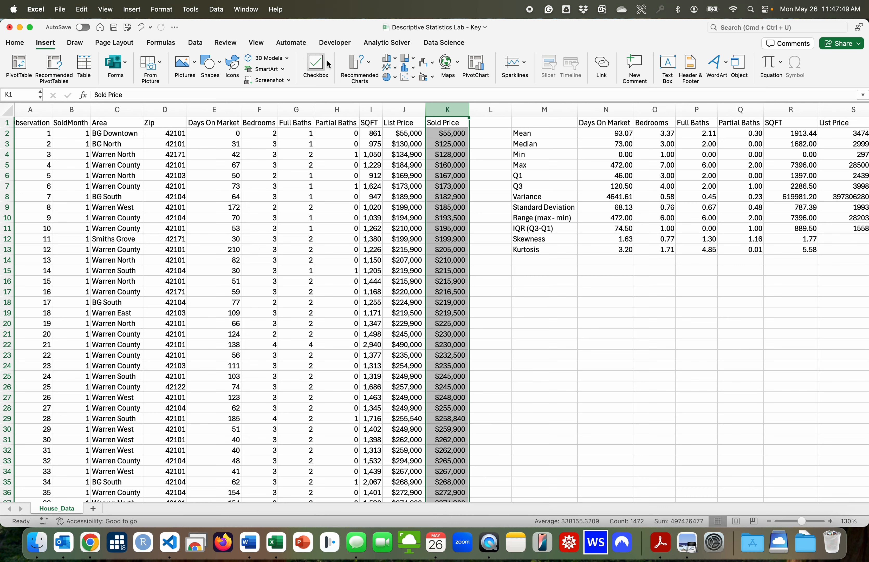
pyautogui.click(353, 67)
pyautogui.scroll(-3, 420, 186)
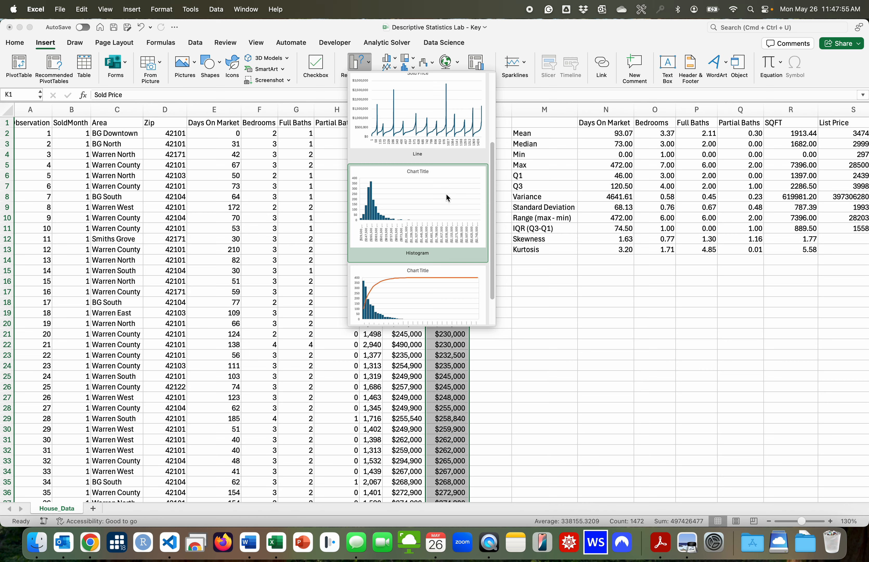
pyautogui.click(424, 188)
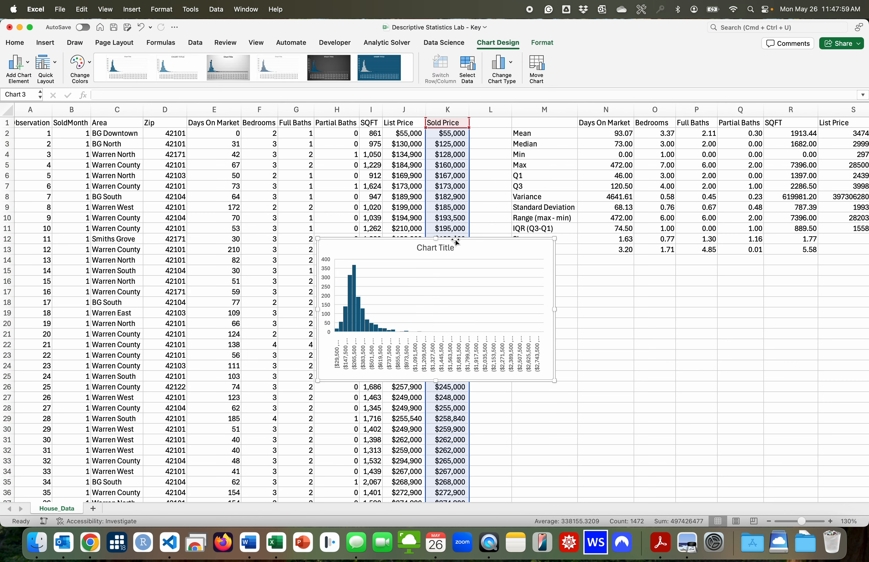
# Move the Sold Price histogram below the summary statistics table and delete it.
pyautogui.moveTo(483, 251); pyautogui.dragTo(666, 278)
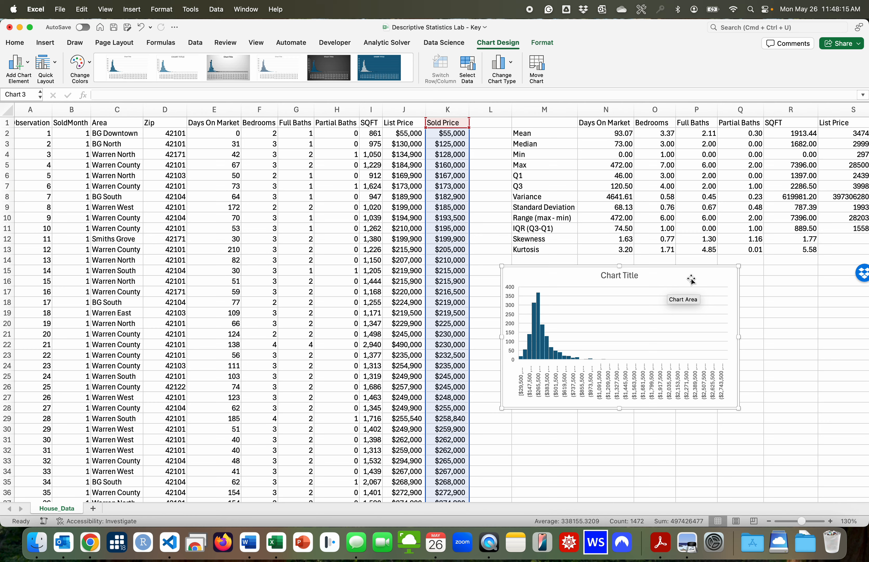
pyautogui.press('BackSpace')
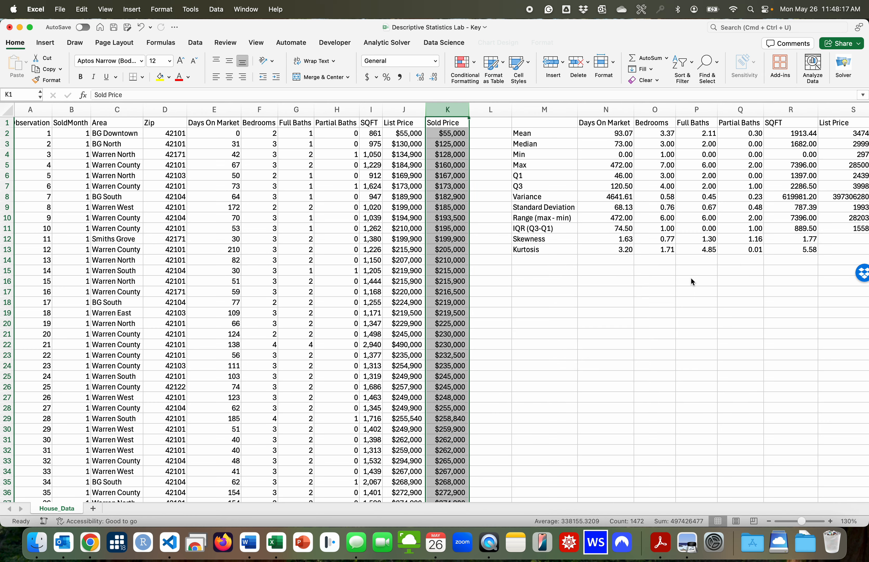
# Create a PivotTable from the Sold Price column, House_Data!$K:$K, on the existing worksheet at cell M15.
pyautogui.hscroll(-1, 607, 364)
pyautogui.hscroll(2, 608, 364)
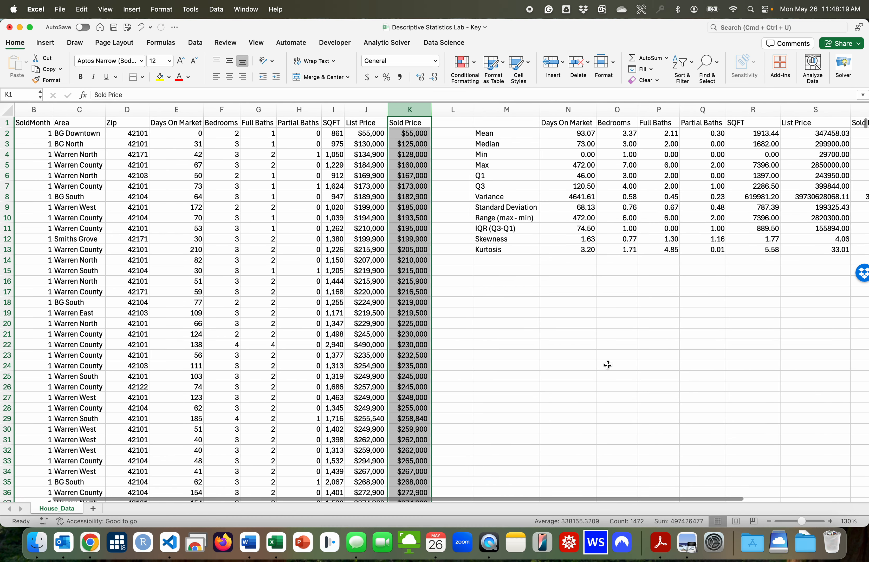
pyautogui.hscroll(-2, 608, 365)
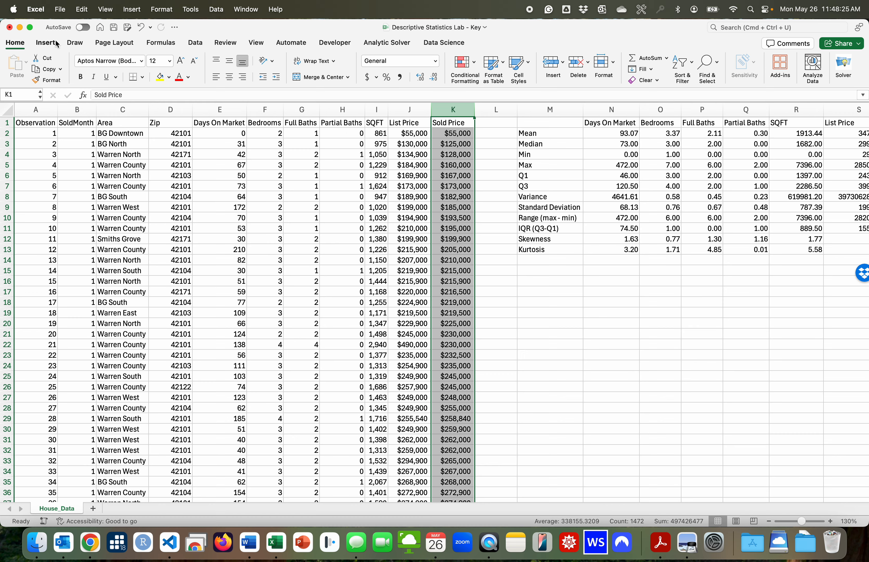
pyautogui.click(48, 44)
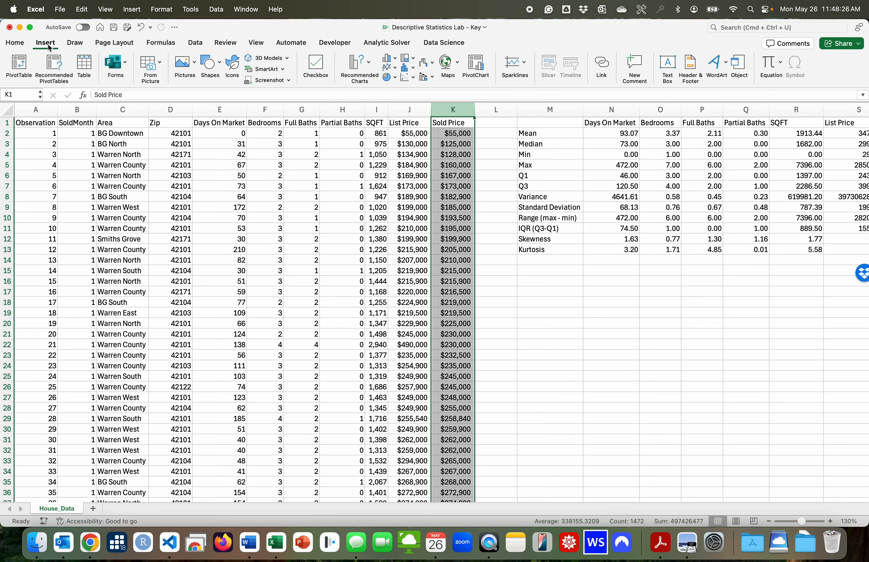
pyautogui.click(20, 69)
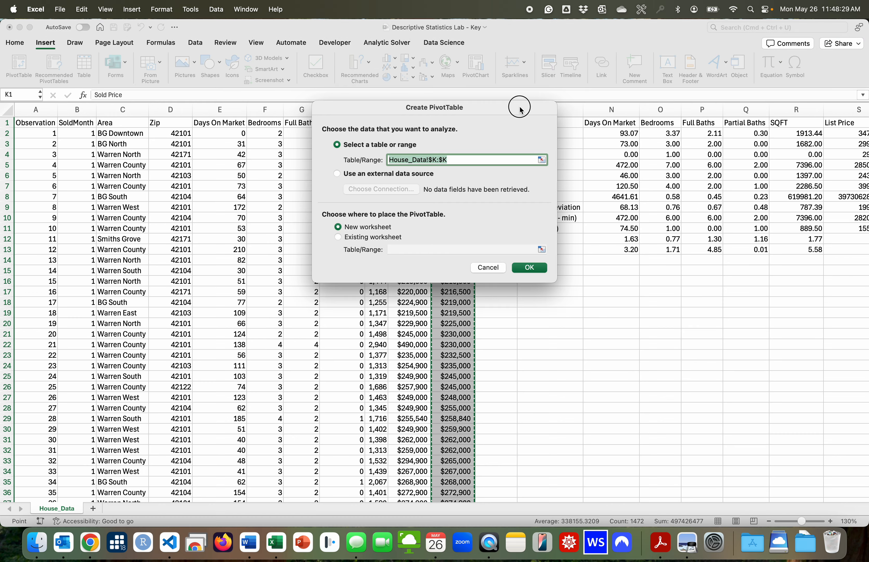
pyautogui.moveTo(516, 107); pyautogui.dragTo(347, 97)
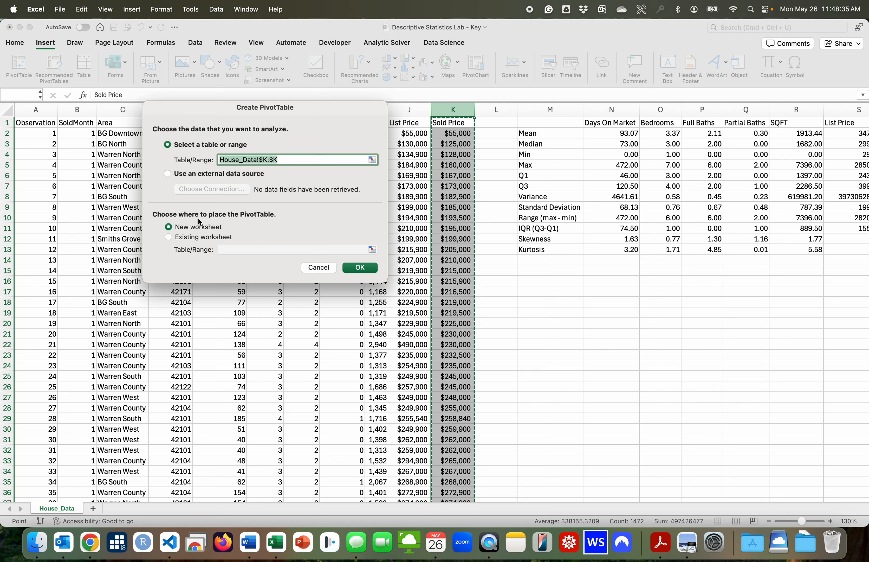
pyautogui.click(169, 238)
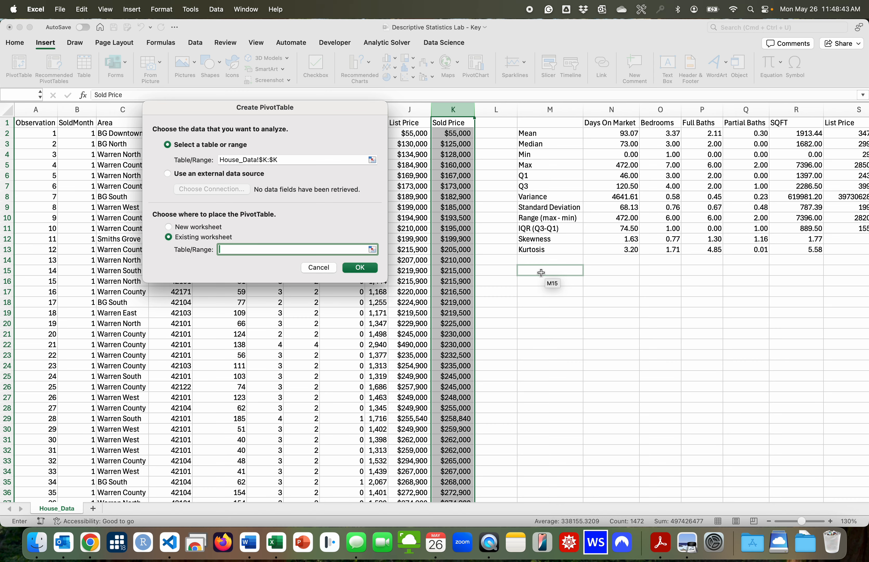
pyautogui.click(542, 272)
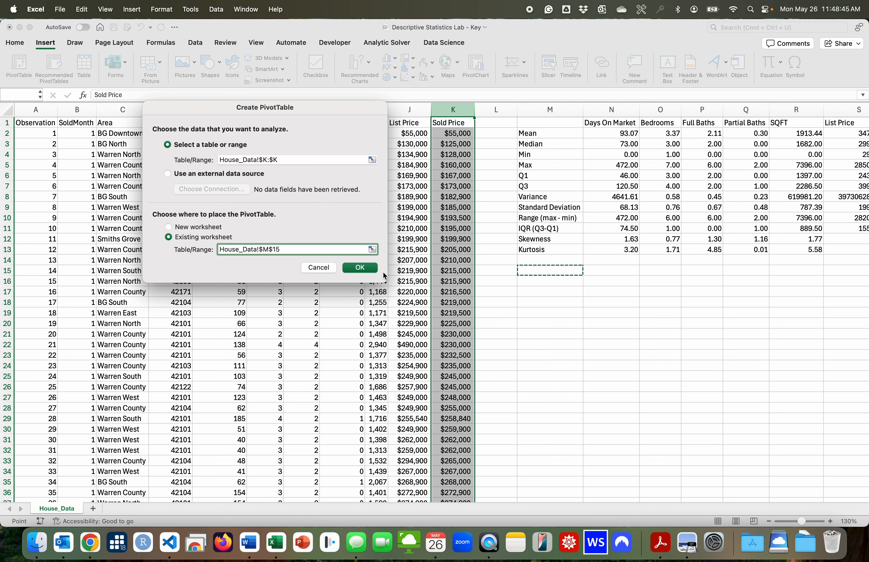
pyautogui.click(359, 267)
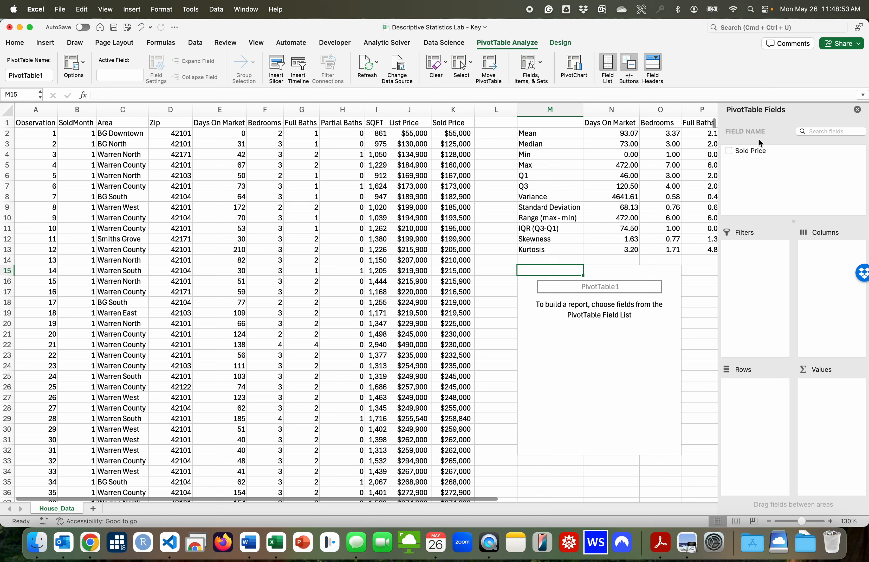
# Add the Sold Price field to both the rows and the values of the PivotTable.
pyautogui.click(756, 152)
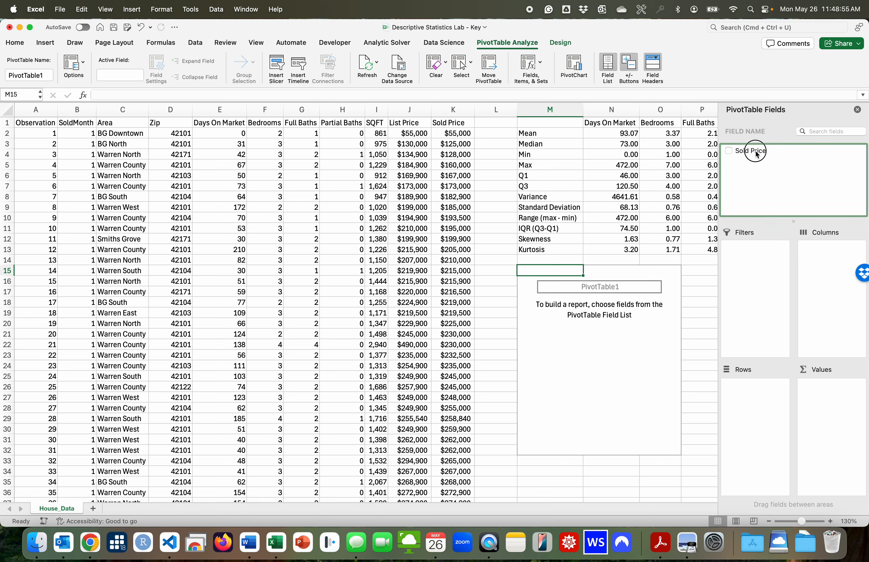
pyautogui.moveTo(757, 154); pyautogui.dragTo(769, 465)
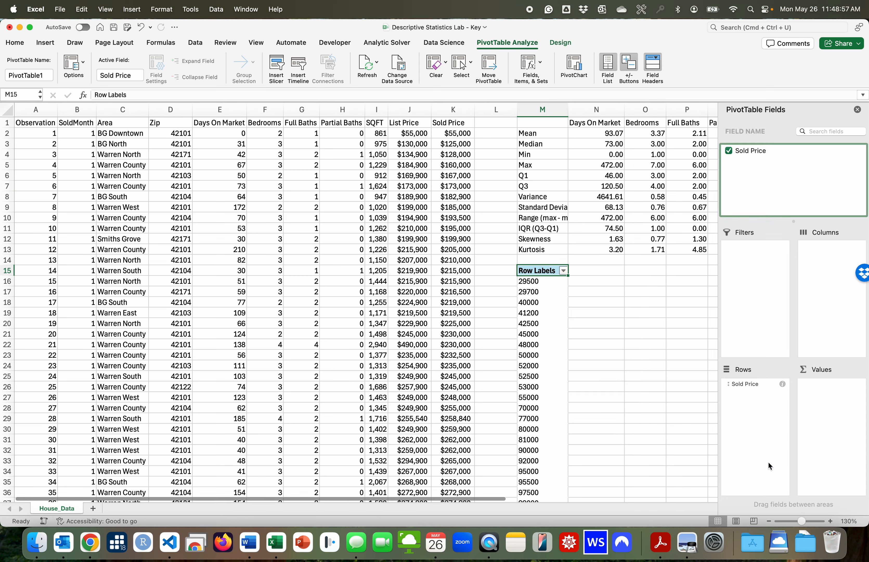
pyautogui.moveTo(744, 155); pyautogui.dragTo(825, 387)
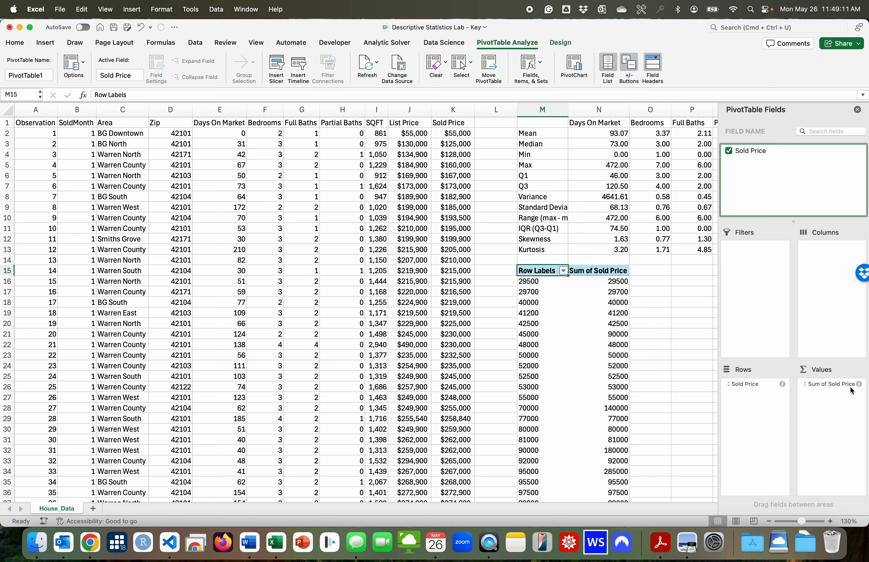
# Summarize the PivotTable's Sold Price values by Count and close the field list.
pyautogui.click(859, 385)
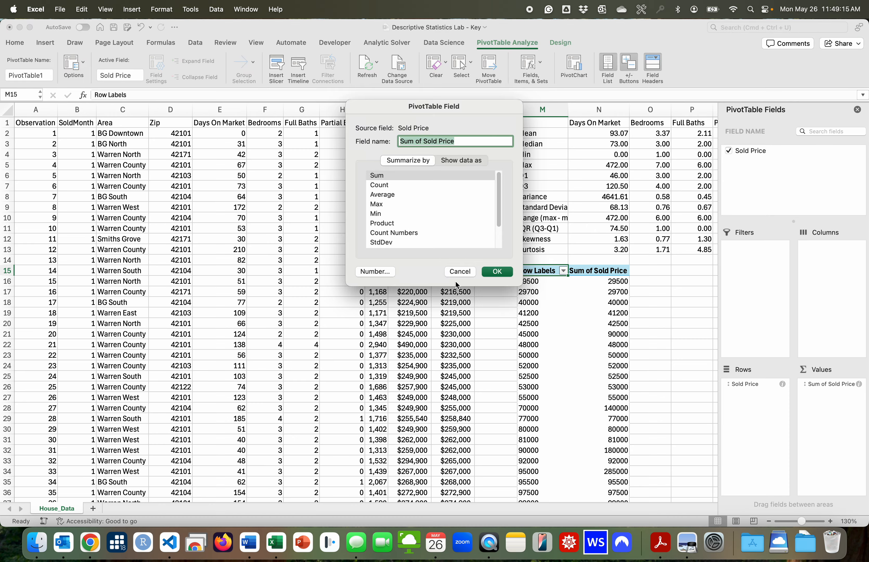
pyautogui.click(459, 271)
pyautogui.click(837, 384)
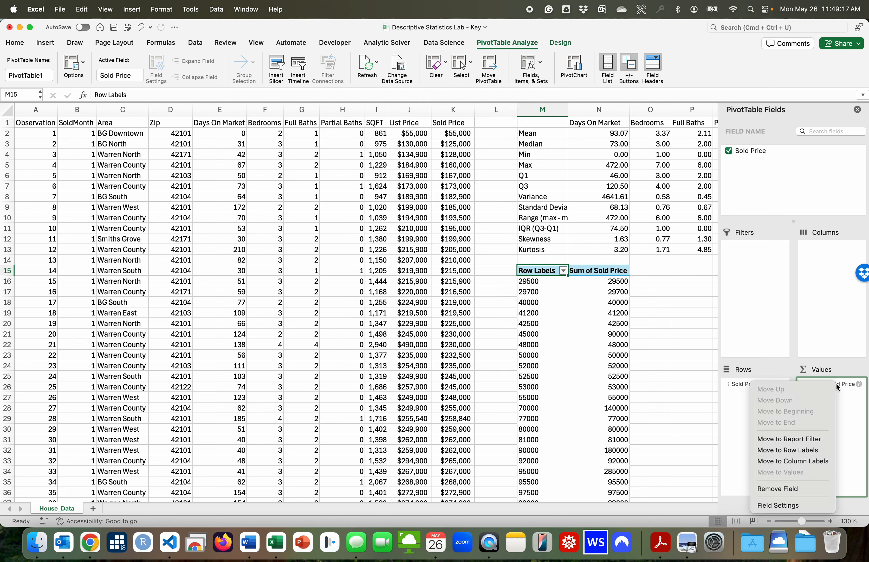
pyautogui.click(799, 505)
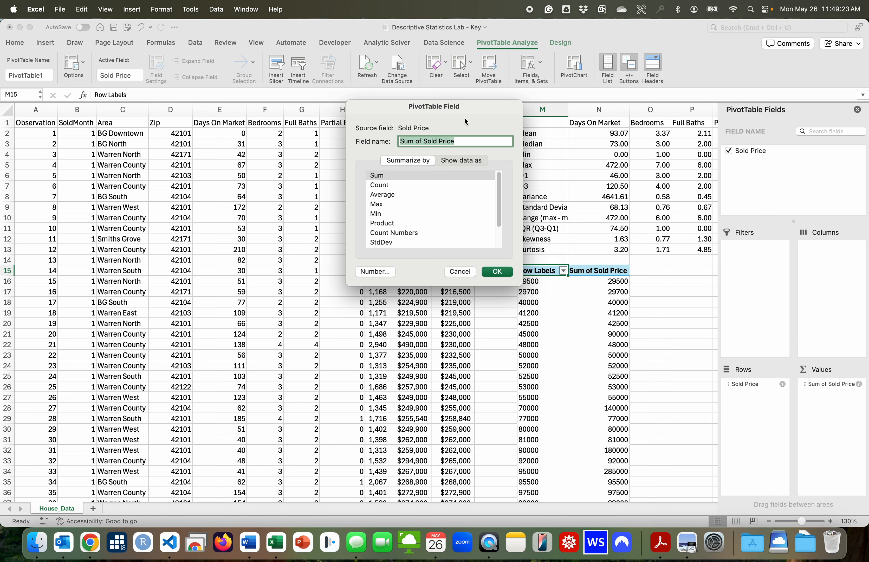
pyautogui.click(383, 187)
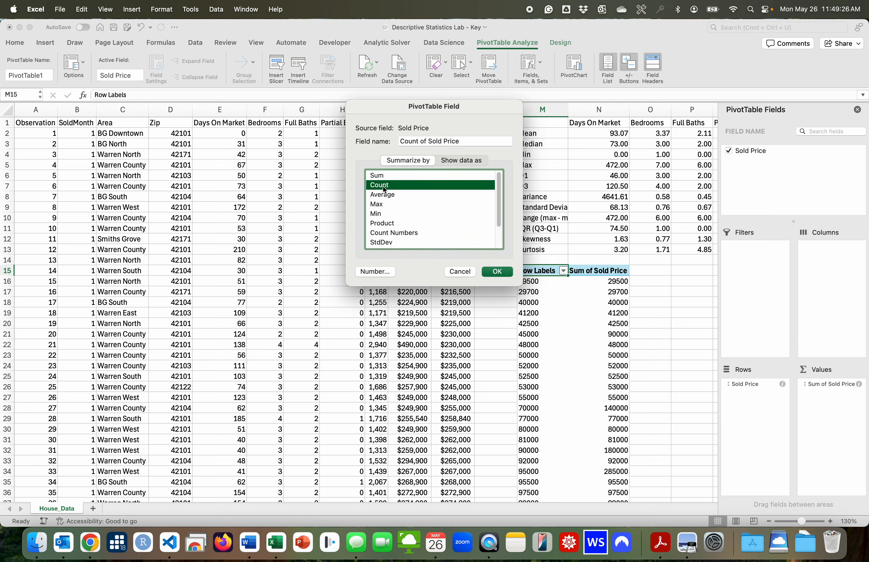
pyautogui.click(497, 271)
pyautogui.click(857, 109)
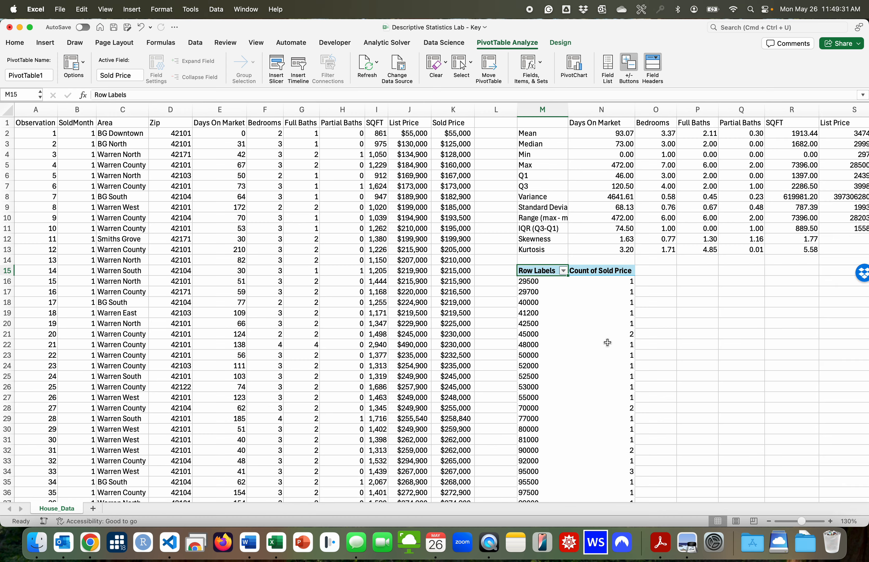
pyautogui.hscroll(5, 607, 342)
pyautogui.hscroll(1, 607, 342)
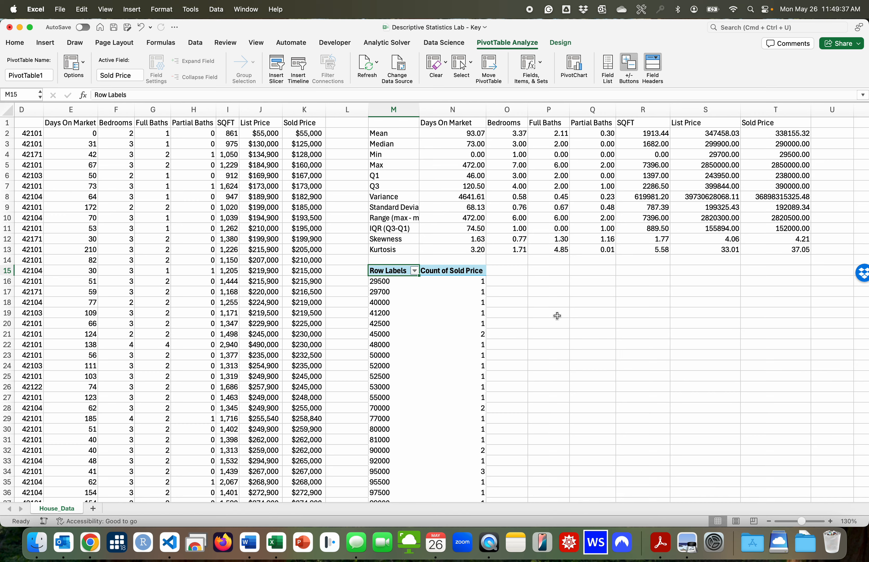
pyautogui.hscroll(4, 558, 309)
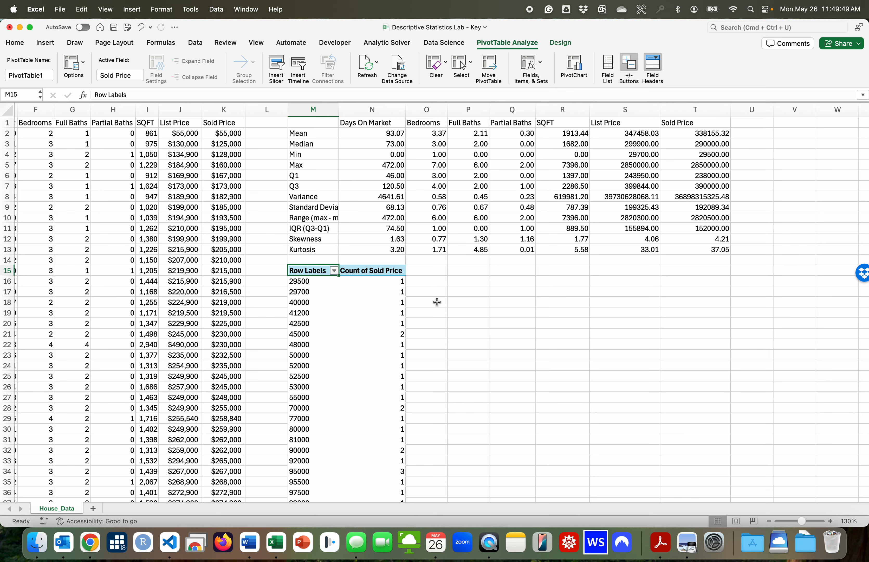
pyautogui.rightClick(336, 312)
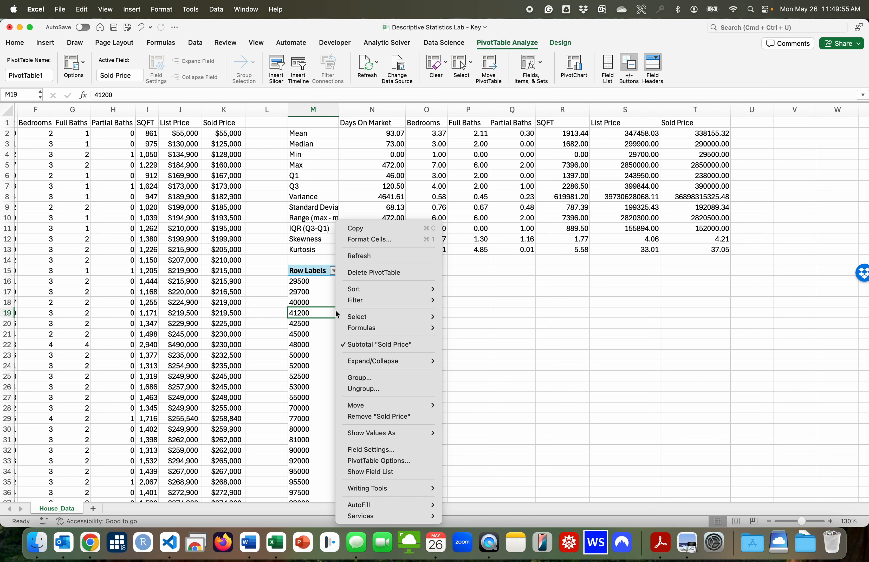
pyautogui.click(321, 310)
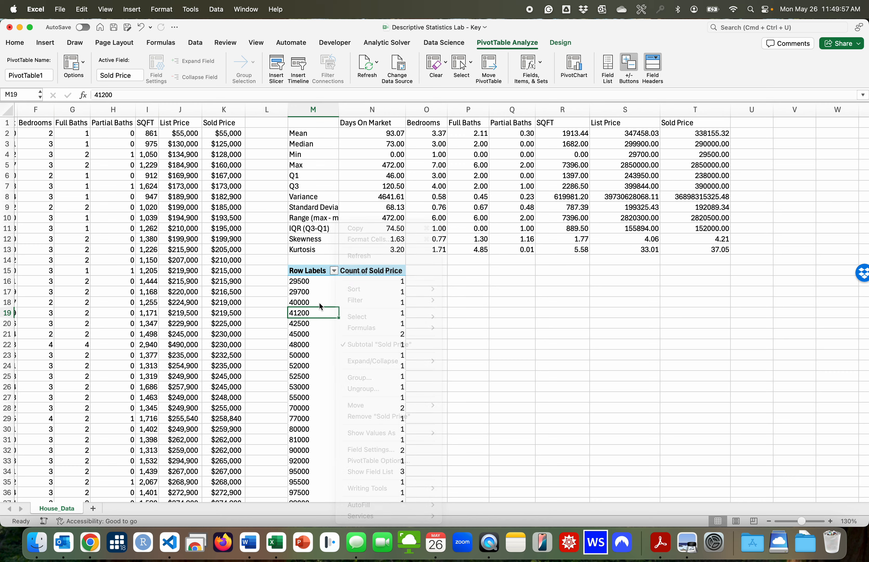
pyautogui.click(365, 313)
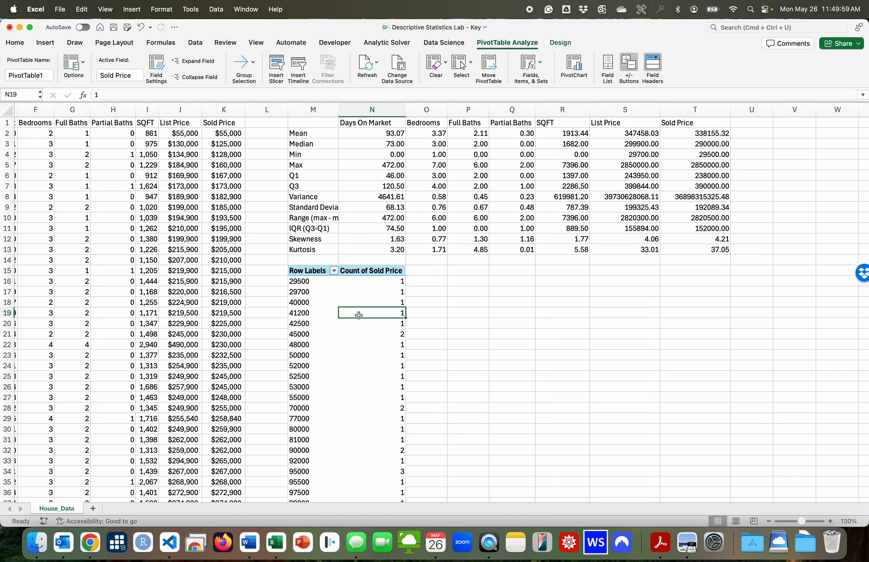
# Insert a 2-D clustered column PivotChart from the Sold Price PivotTable, place it beside the table and delete it again.
pyautogui.click(313, 316)
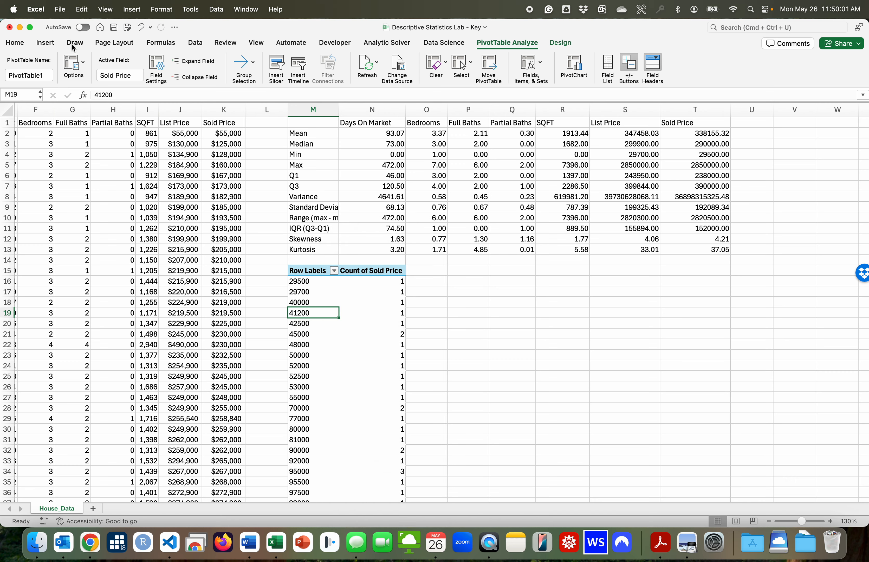
pyautogui.click(42, 46)
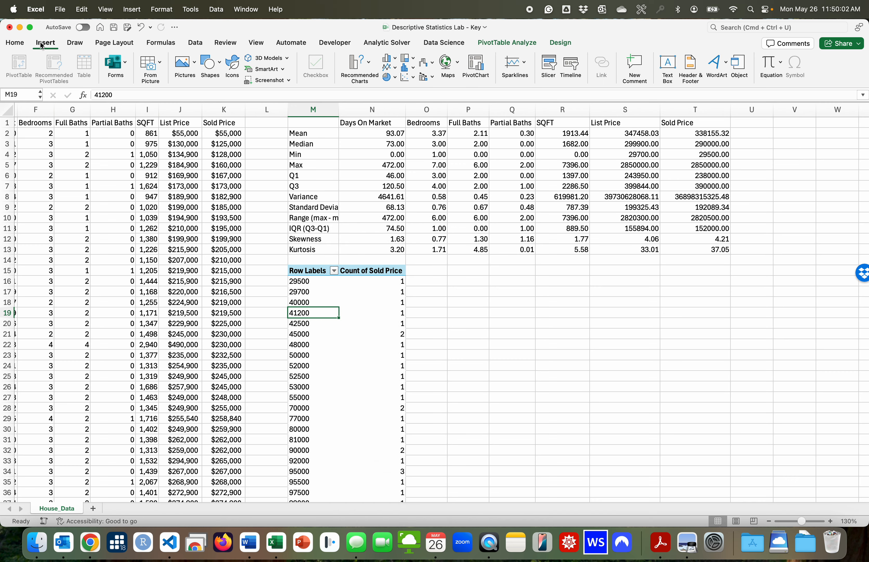
pyautogui.click(354, 64)
pyautogui.click(314, 30)
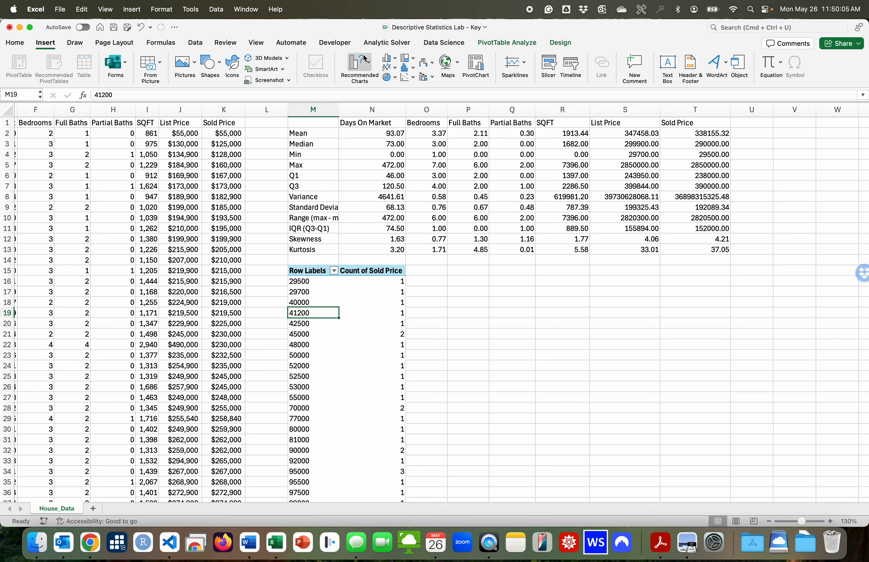
pyautogui.click(356, 71)
pyautogui.click(337, 30)
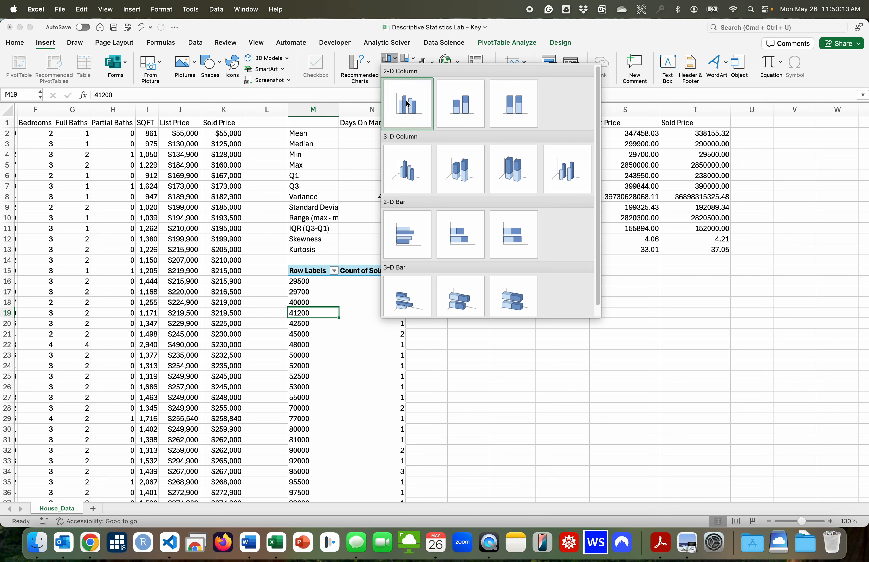
pyautogui.click(408, 104)
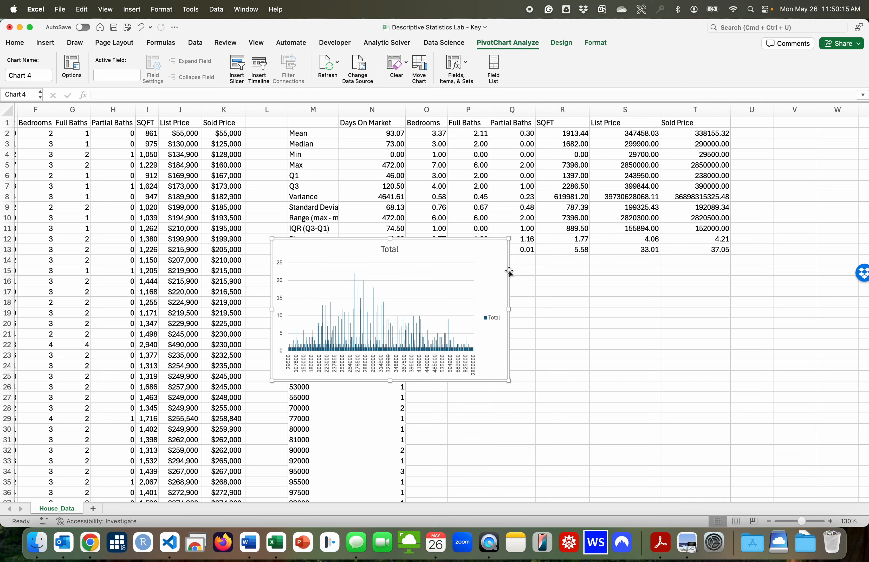
pyautogui.moveTo(470, 257); pyautogui.dragTo(696, 299)
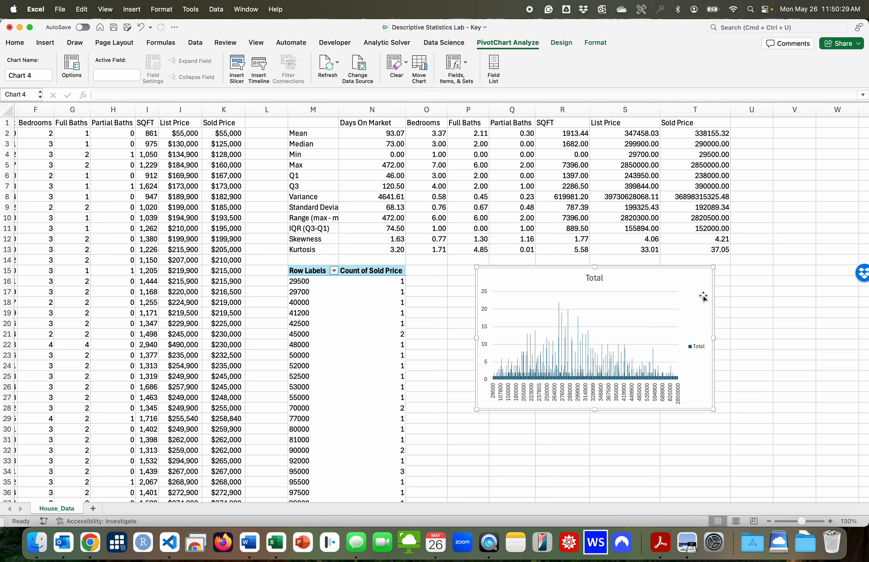
pyautogui.press('Delete')
# Chart the PivotTable's Sold Price counts as 2-D clustered columns and place the chart beside the table, below the summary statistics.
pyautogui.click(303, 344)
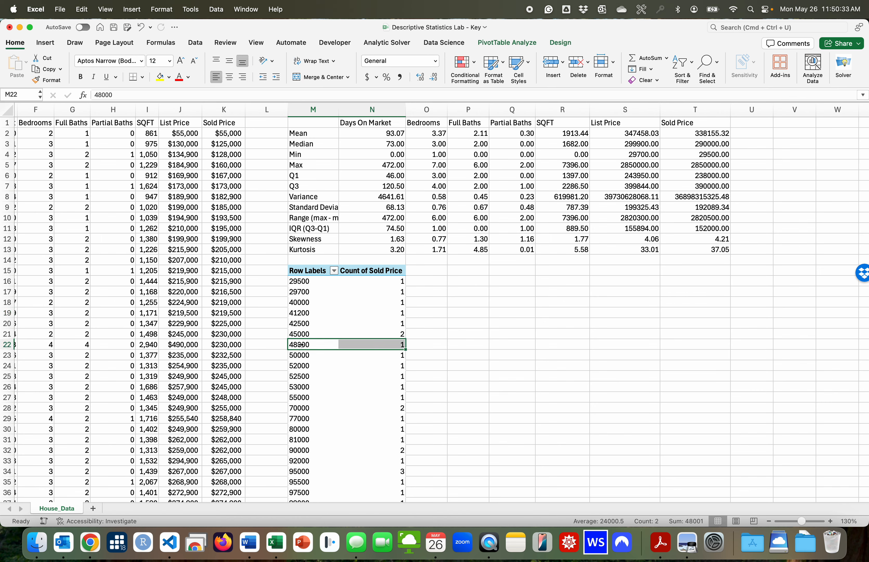
pyautogui.click(45, 43)
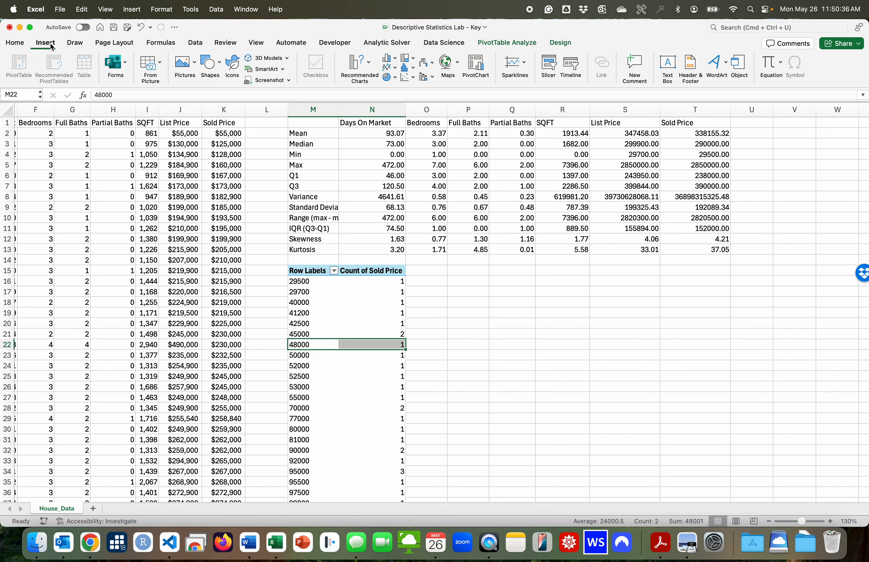
pyautogui.click(389, 64)
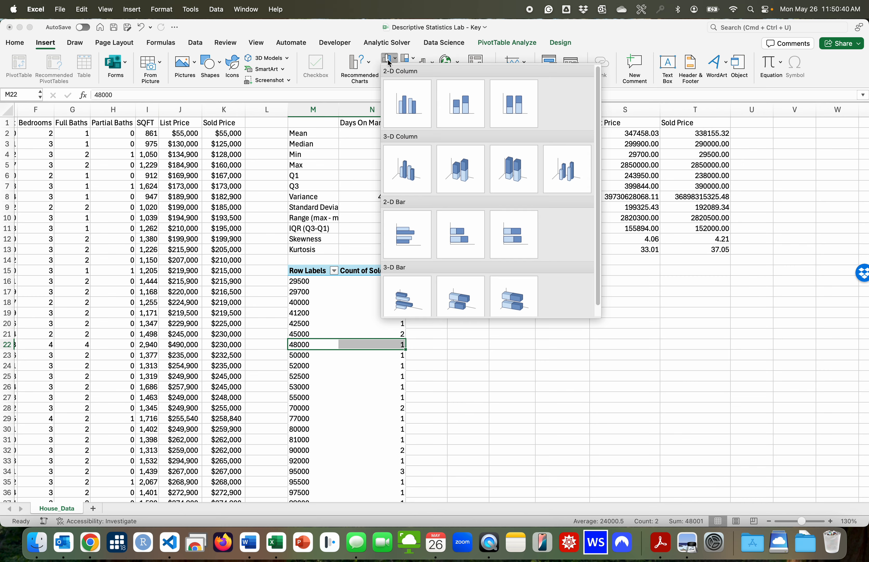
pyautogui.click(410, 103)
pyautogui.moveTo(438, 247); pyautogui.dragTo(641, 279)
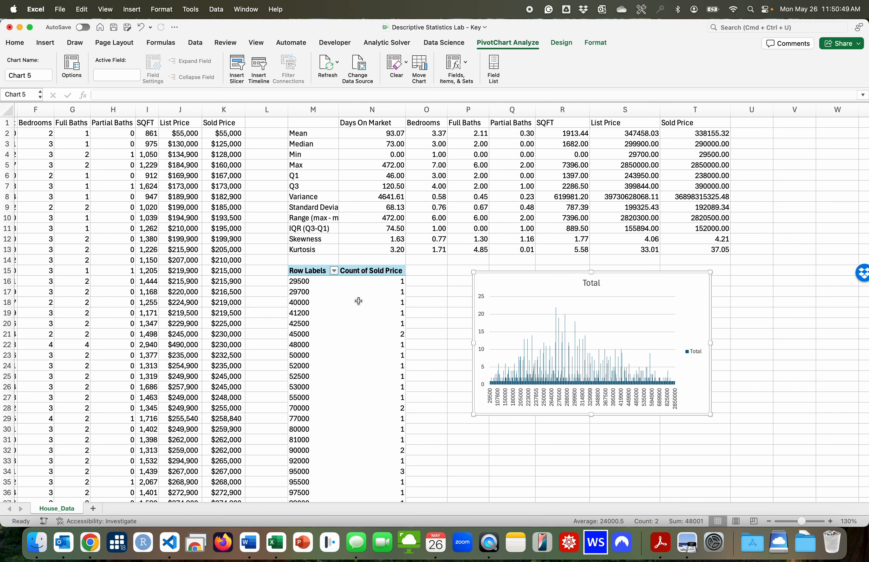
pyautogui.click(354, 311)
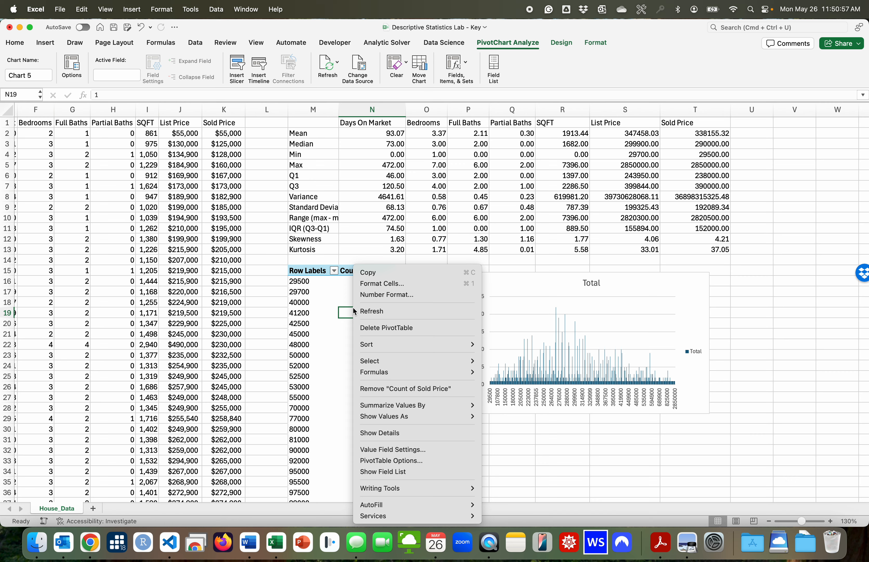
pyautogui.rightClick(315, 308)
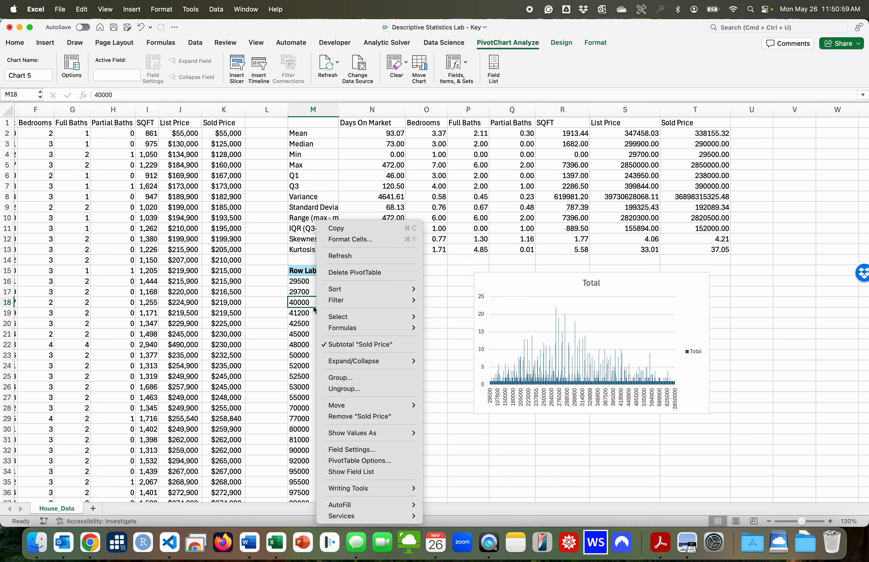
pyautogui.click(436, 322)
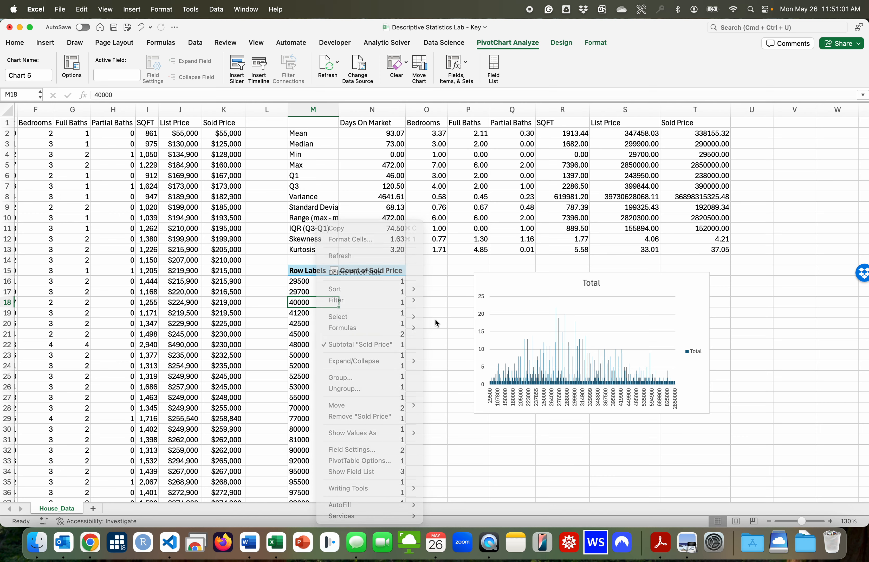
pyautogui.rightClick(395, 319)
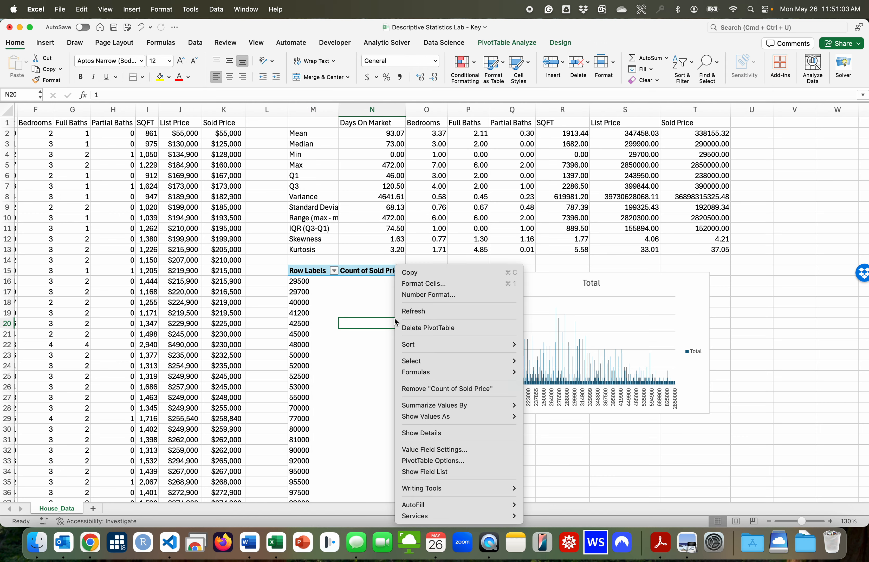
pyautogui.rightClick(290, 315)
pyautogui.moveTo(329, 316)
pyautogui.click(472, 437)
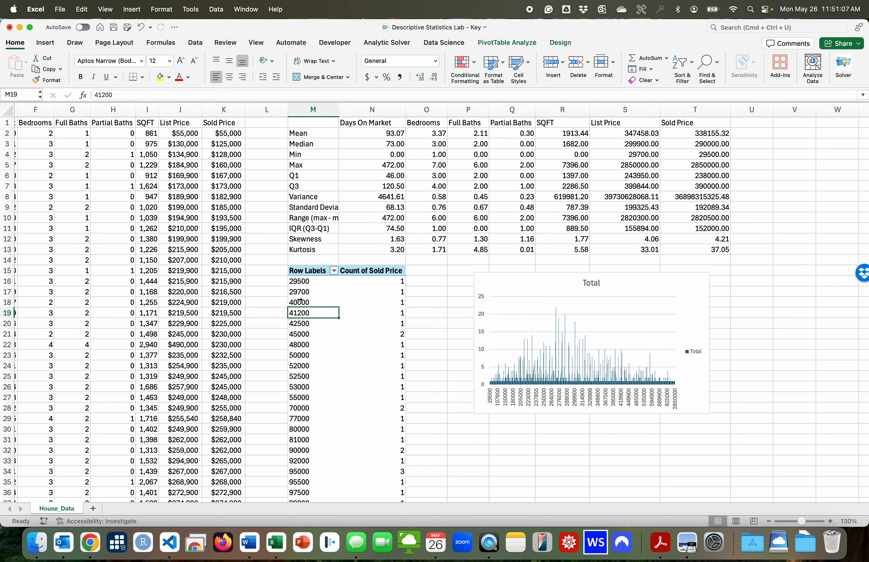
# Group the PivotTable's Sold Price row labels into intervals of 25000, keeping the default start and end values.
pyautogui.rightClick(302, 324)
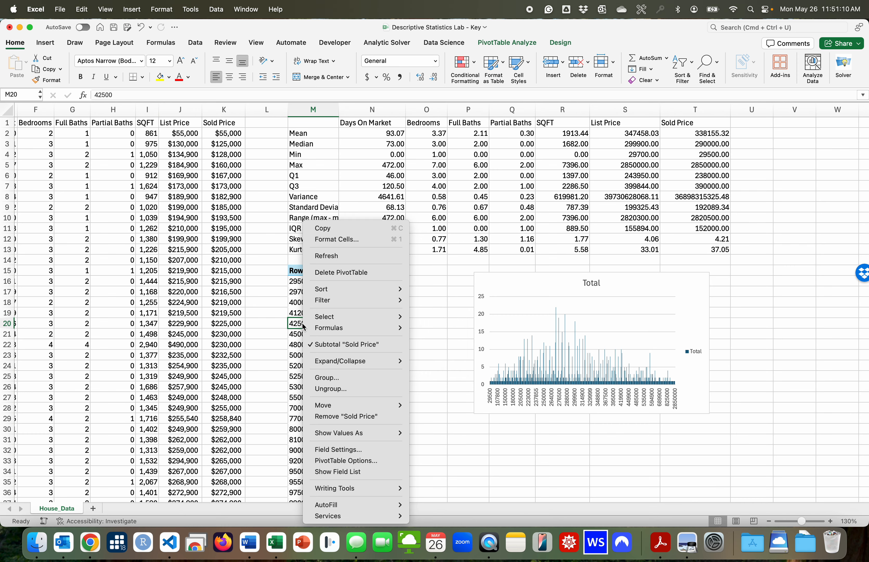
pyautogui.click(352, 379)
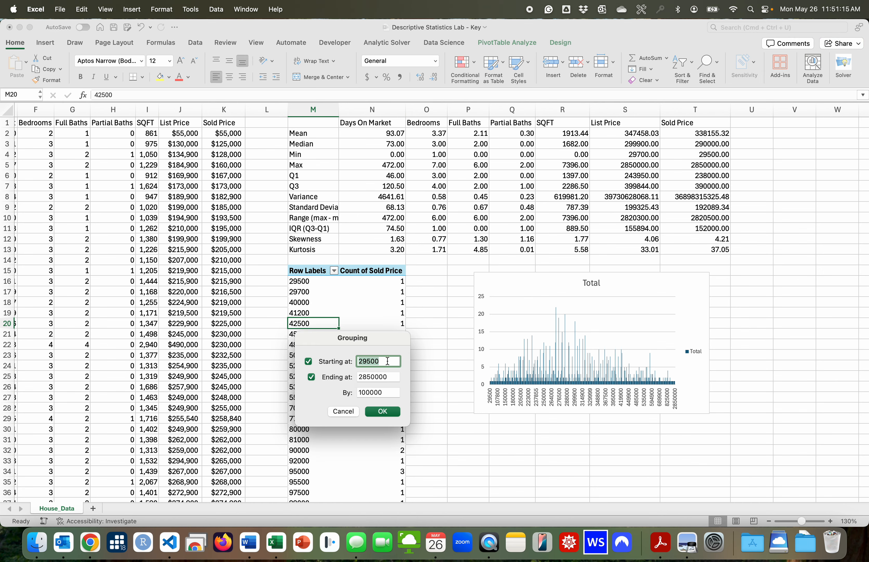
pyautogui.click(391, 394)
pyautogui.write('25000')
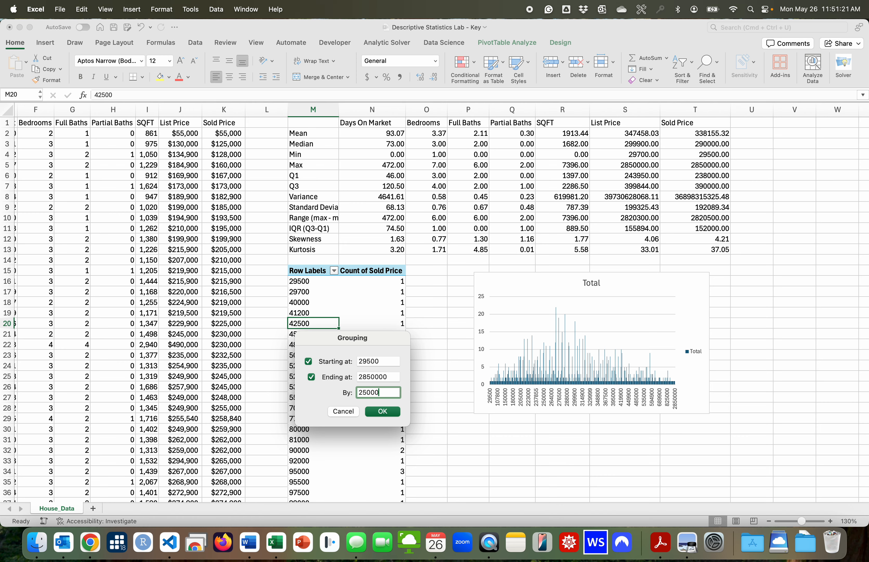
pyautogui.click(384, 412)
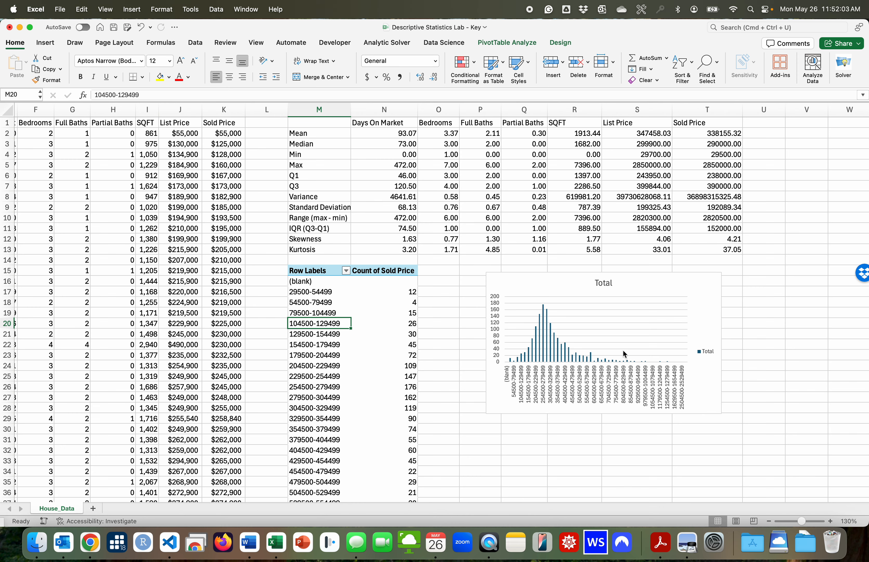
# Regroup the PivotTable's Sold Price row labels with an interval of 50000.
pyautogui.rightClick(319, 337)
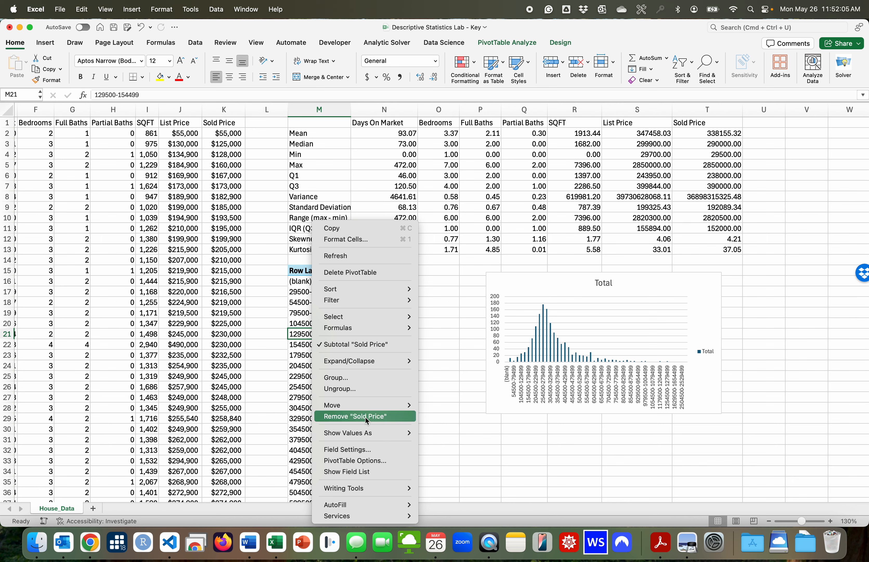
pyautogui.click(352, 381)
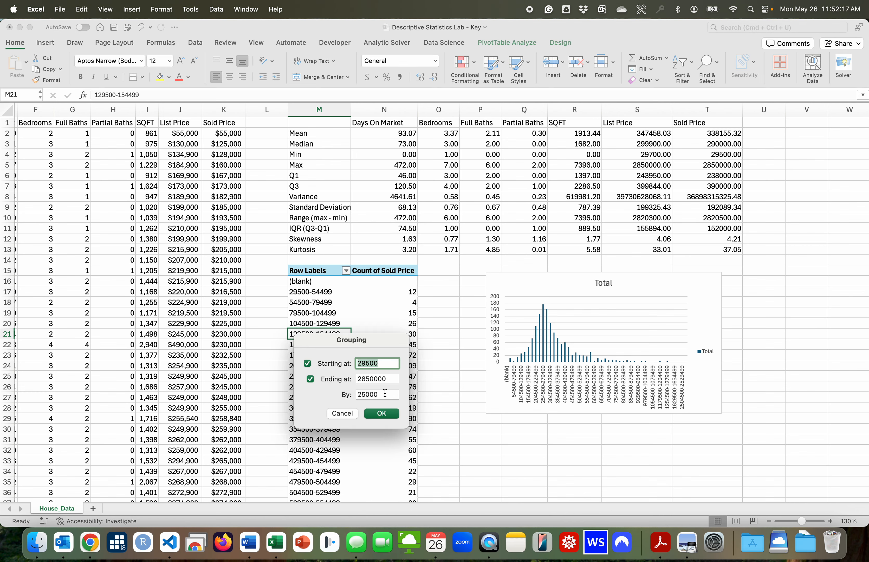
pyautogui.moveTo(380, 393); pyautogui.dragTo(331, 388)
pyautogui.write('50000')
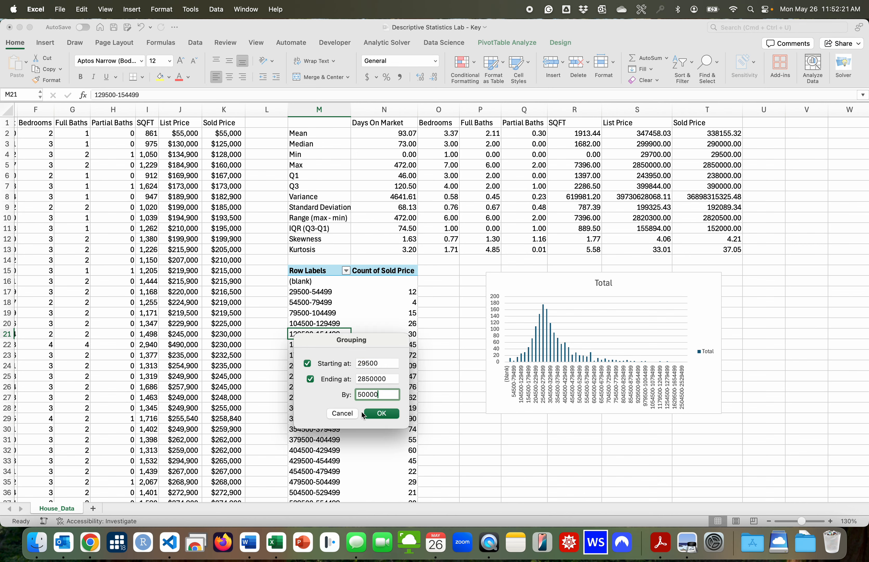
pyautogui.click(380, 414)
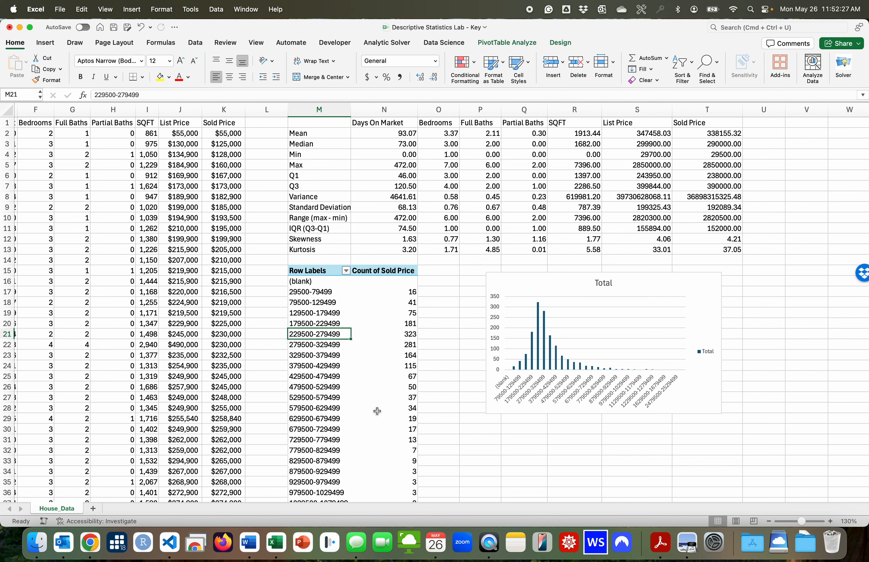
# Change the grouping interval of the PivotTable's Sold Price row labels to 100000.
pyautogui.rightClick(316, 355)
pyautogui.click(357, 379)
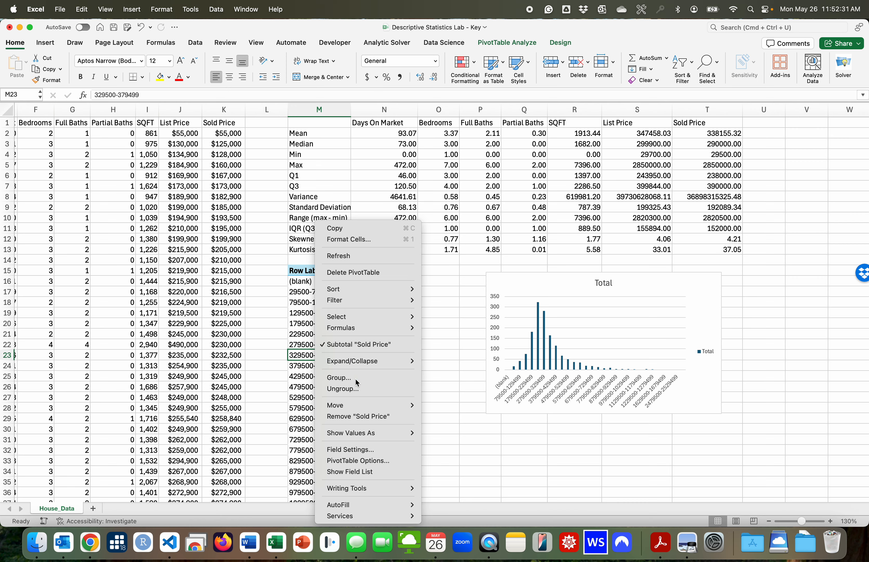
pyautogui.press('Tab')
pyautogui.press('Tab')
pyautogui.write('100000')
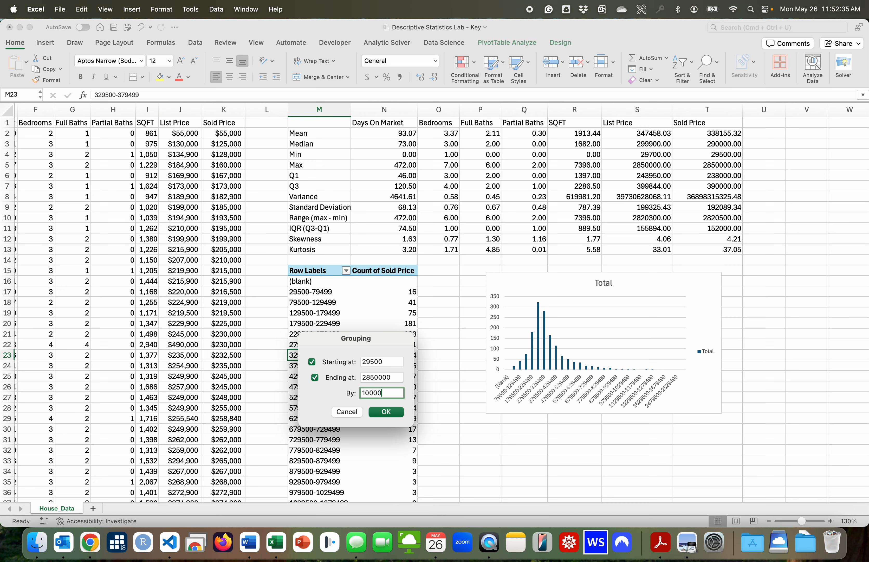
pyautogui.click(391, 411)
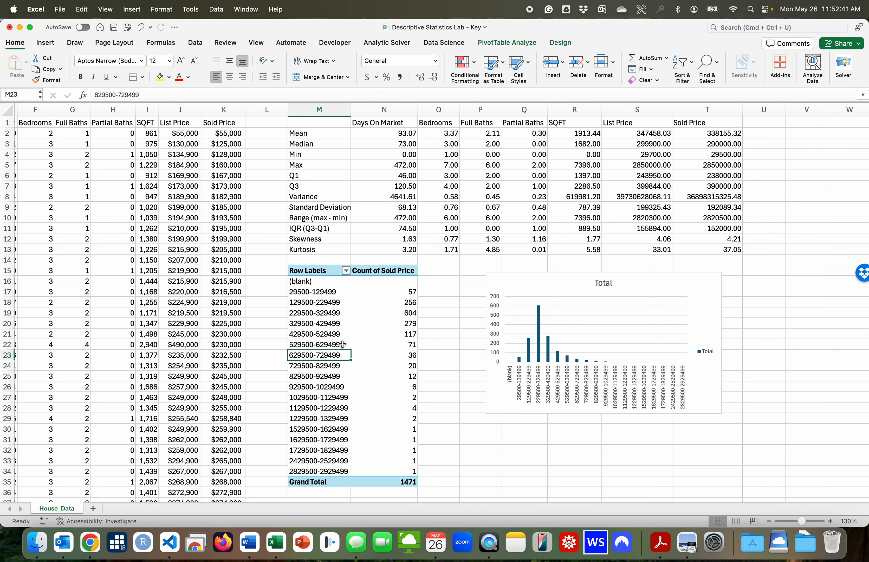
# Set the Sold Price grouping interval in the PivotTable back to 50000.
pyautogui.rightClick(311, 347)
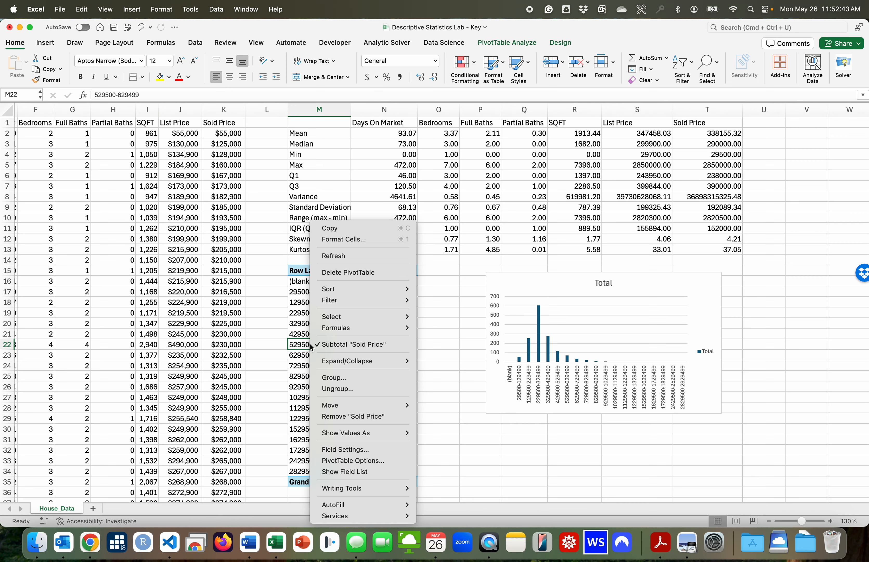
pyautogui.click(353, 378)
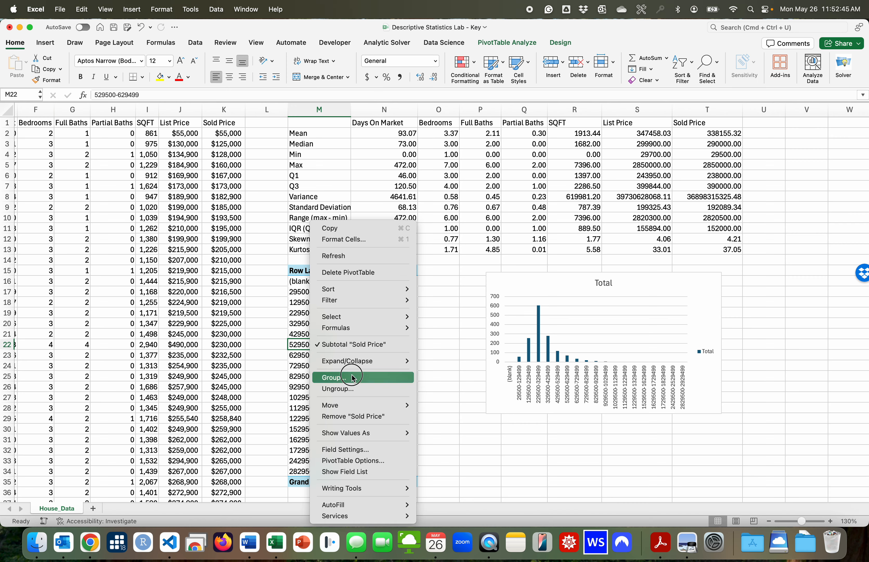
pyautogui.doubleClick(384, 388)
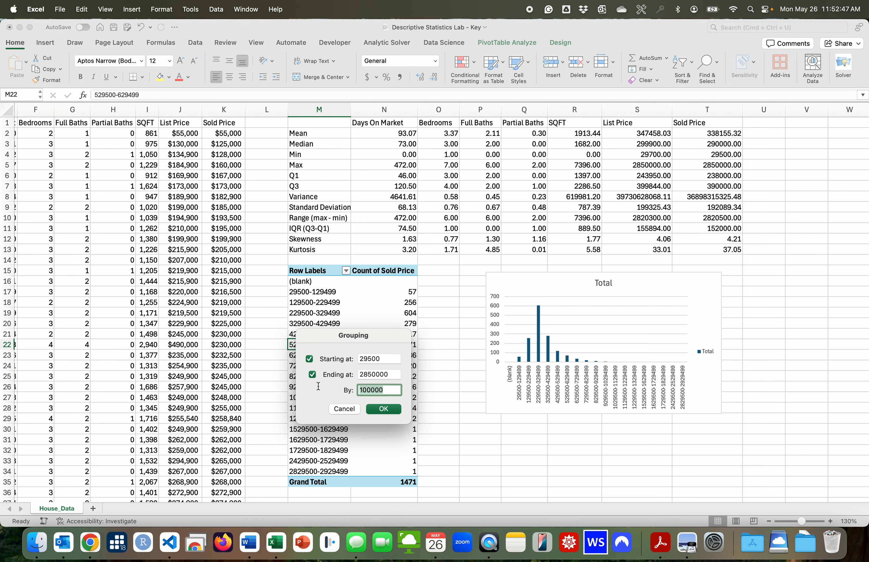
pyautogui.write('50000')
pyautogui.click(390, 409)
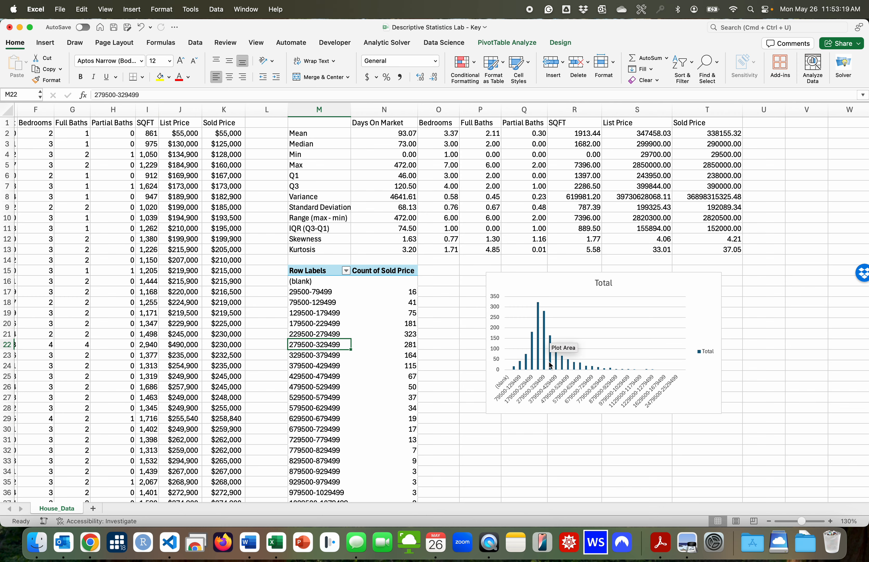
pyautogui.moveTo(548, 322)
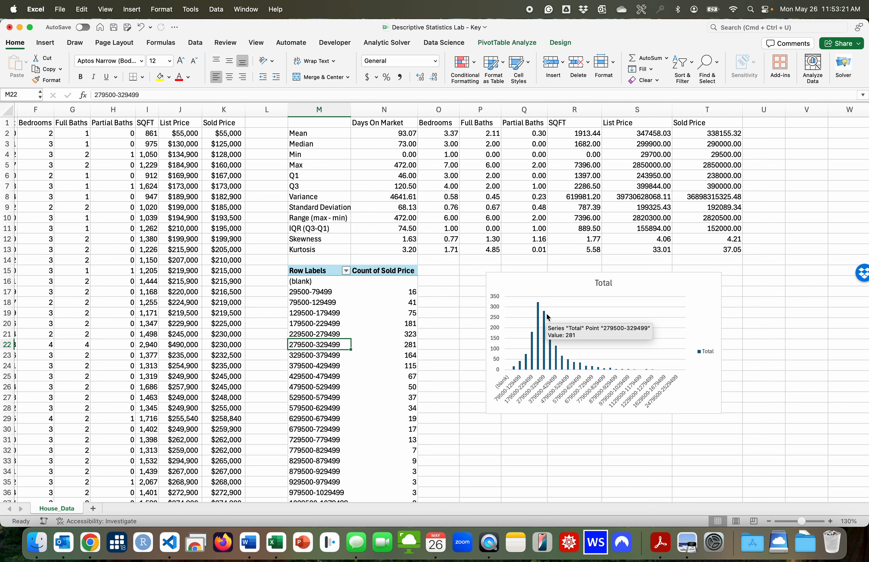